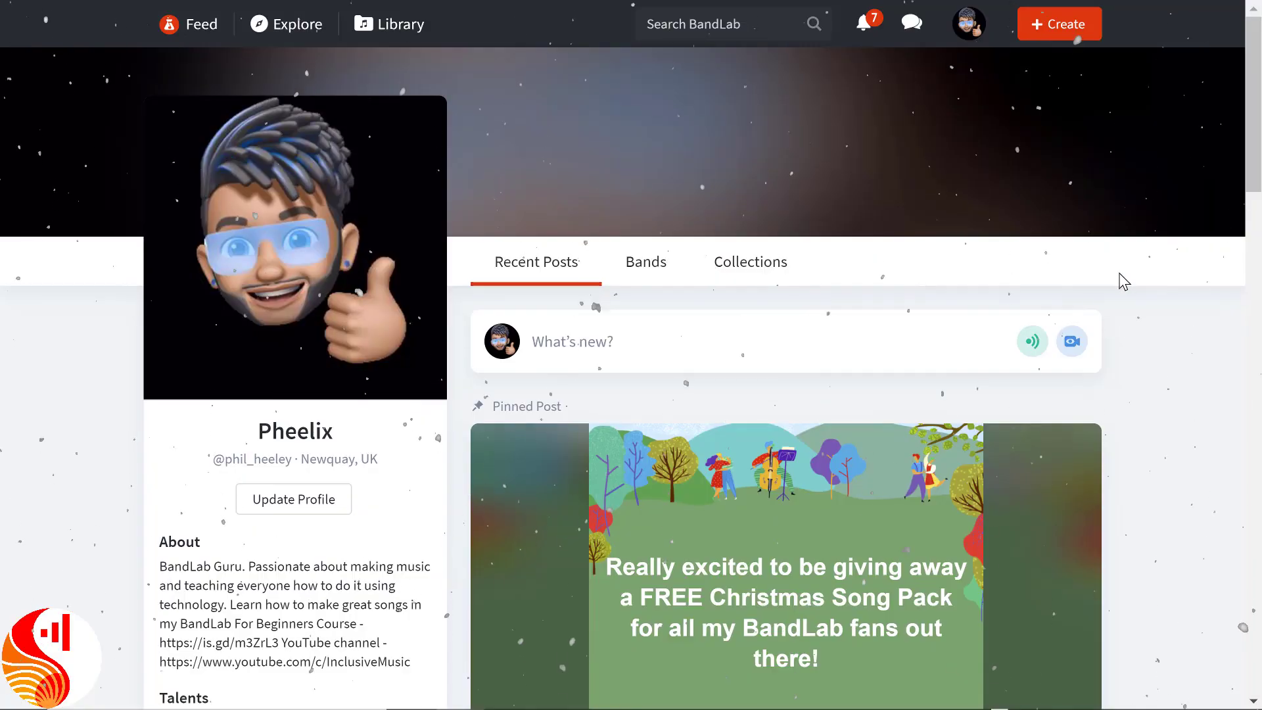
Create a new project, import the DanceoftheSugarPlumFairy MIDI file into it and play it back.
{"action": "left_click", "coordinate": [1071, 36]}
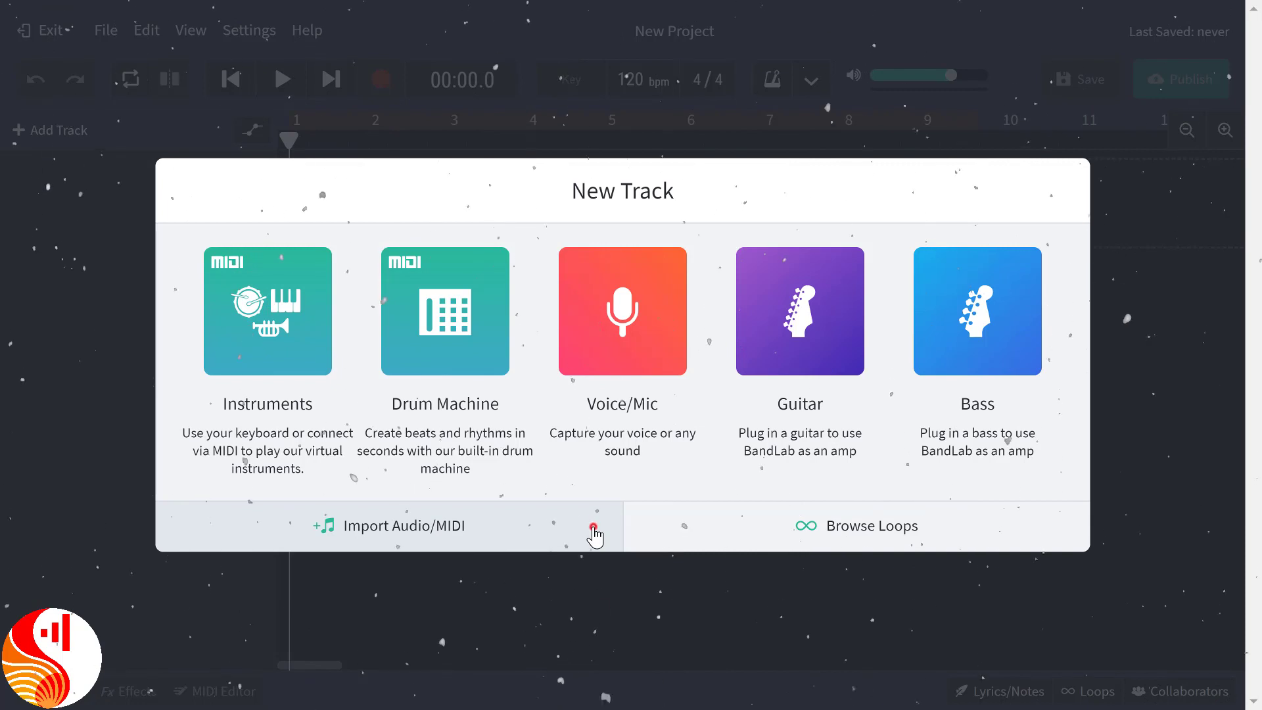
{"action": "left_click", "coordinate": [594, 536]}
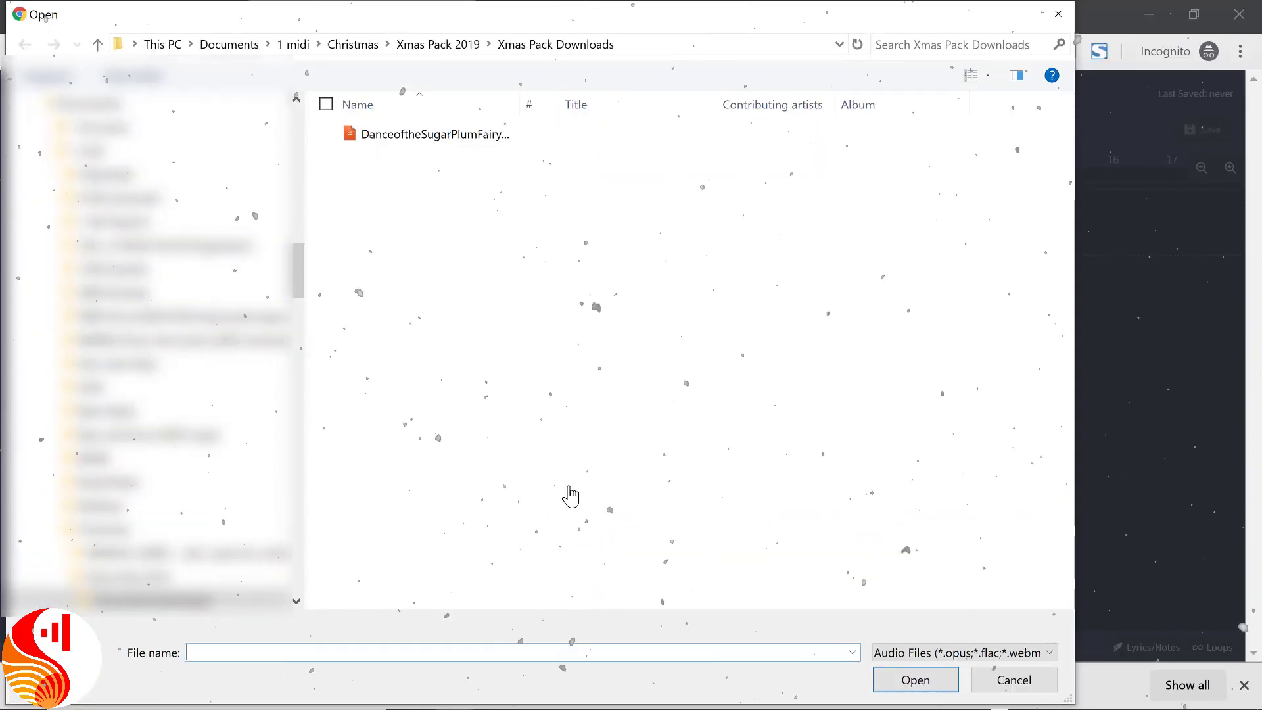
{"action": "double_click", "coordinate": [469, 138]}
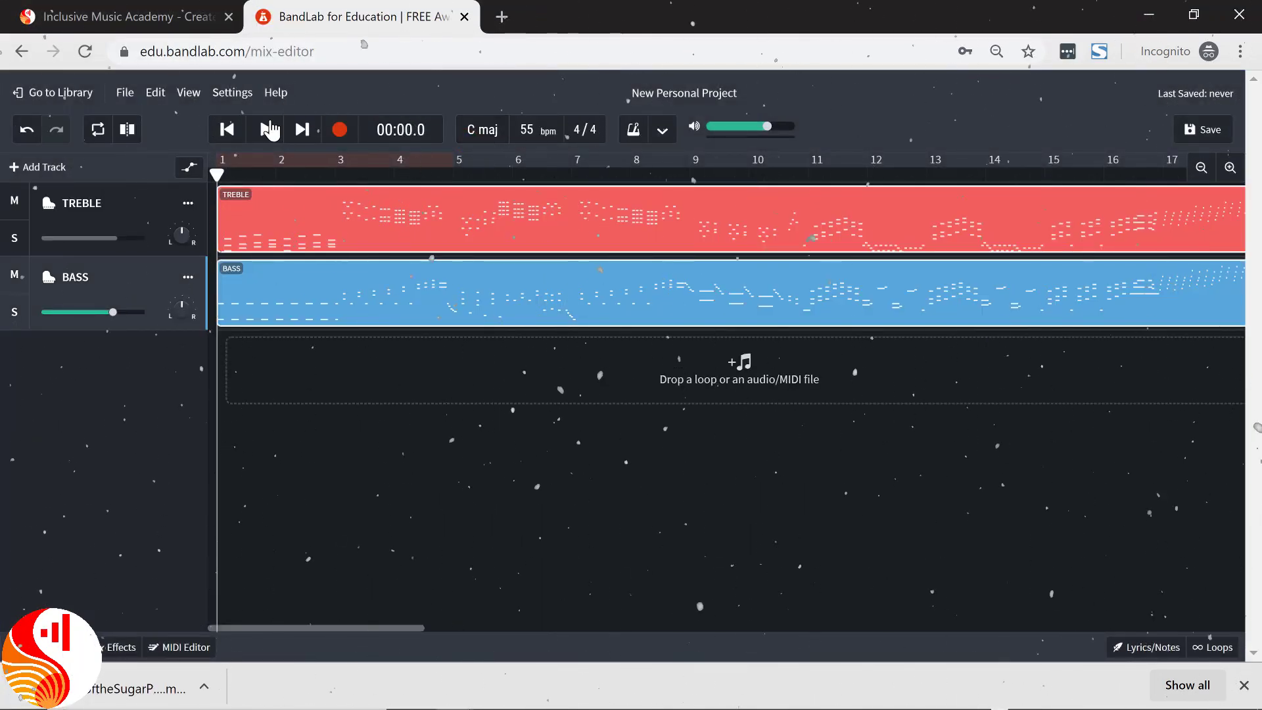
{"action": "left_click", "coordinate": [266, 130]}
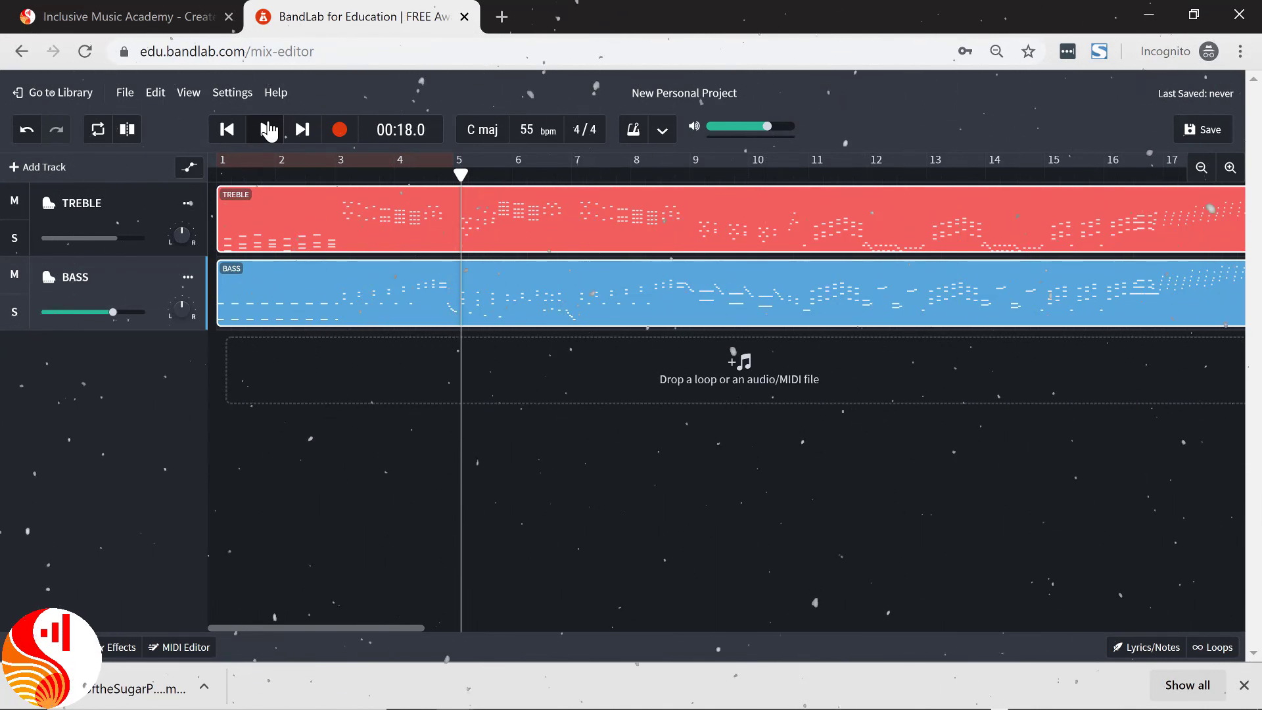
Change the TREBLE track's instrument to Synth Keys with the Airy Keys sound.
{"action": "left_click", "coordinate": [47, 209]}
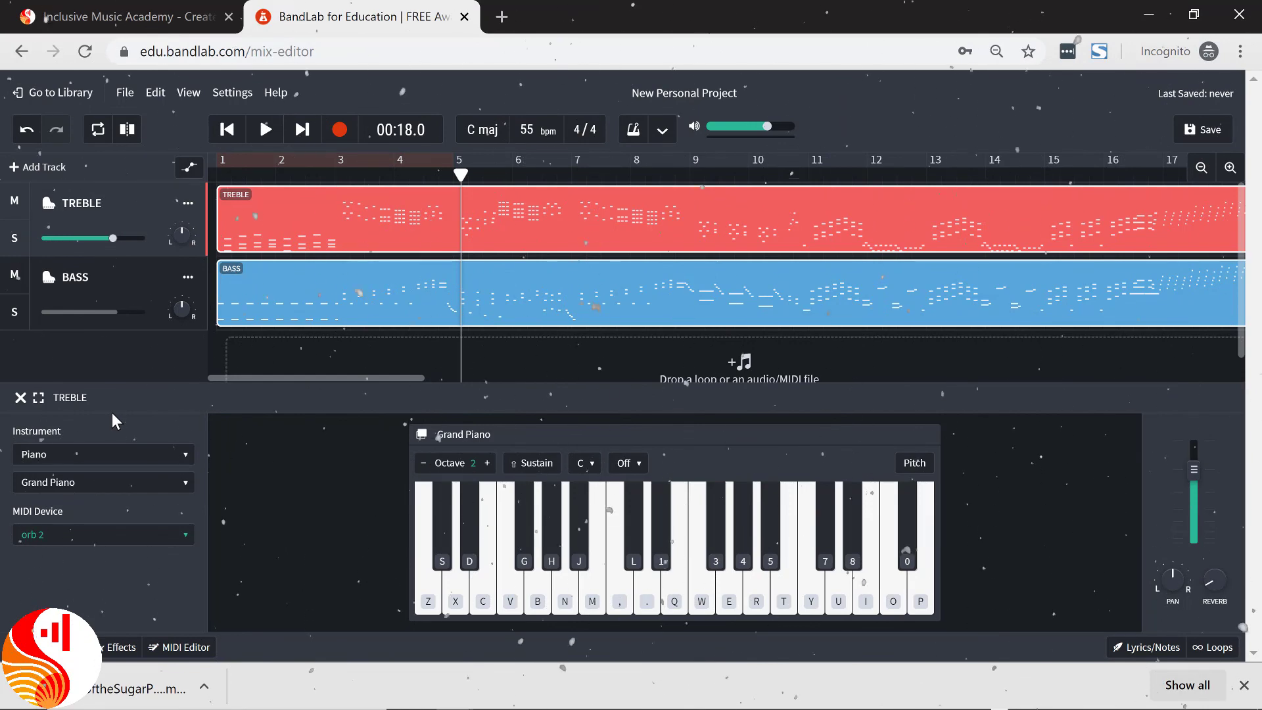
{"action": "left_click", "coordinate": [97, 459]}
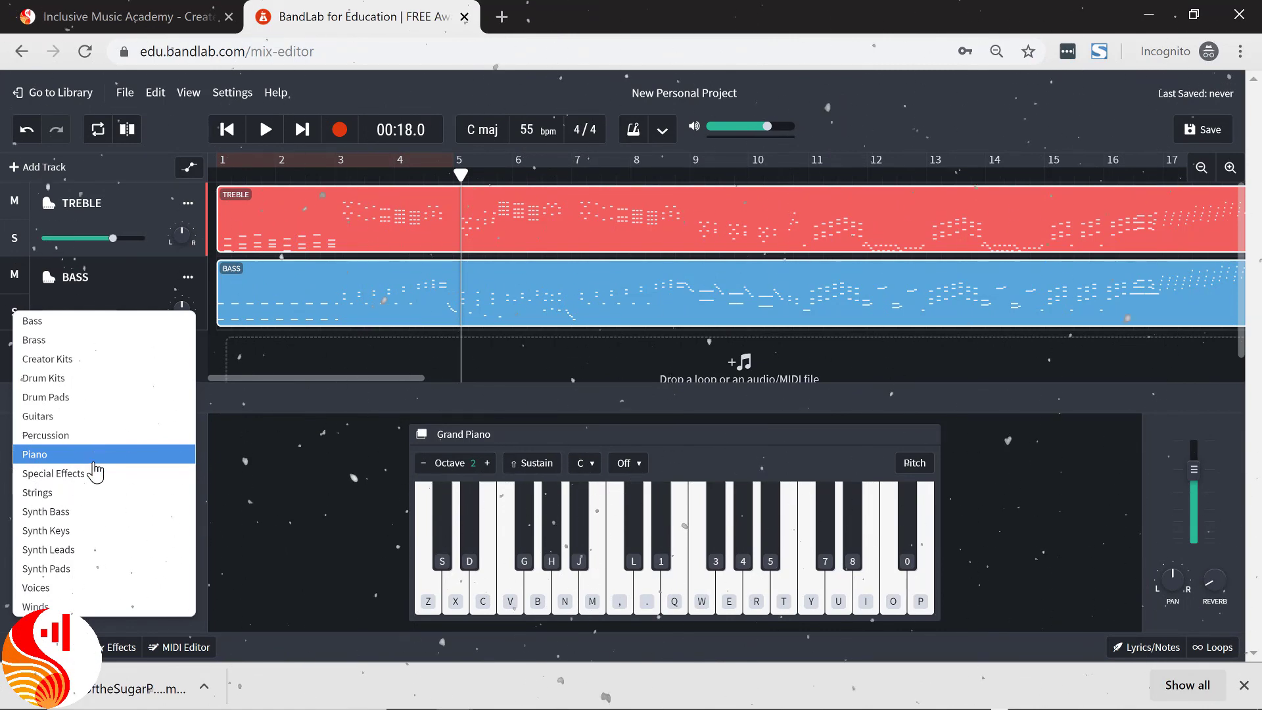
{"action": "left_click", "coordinate": [94, 531]}
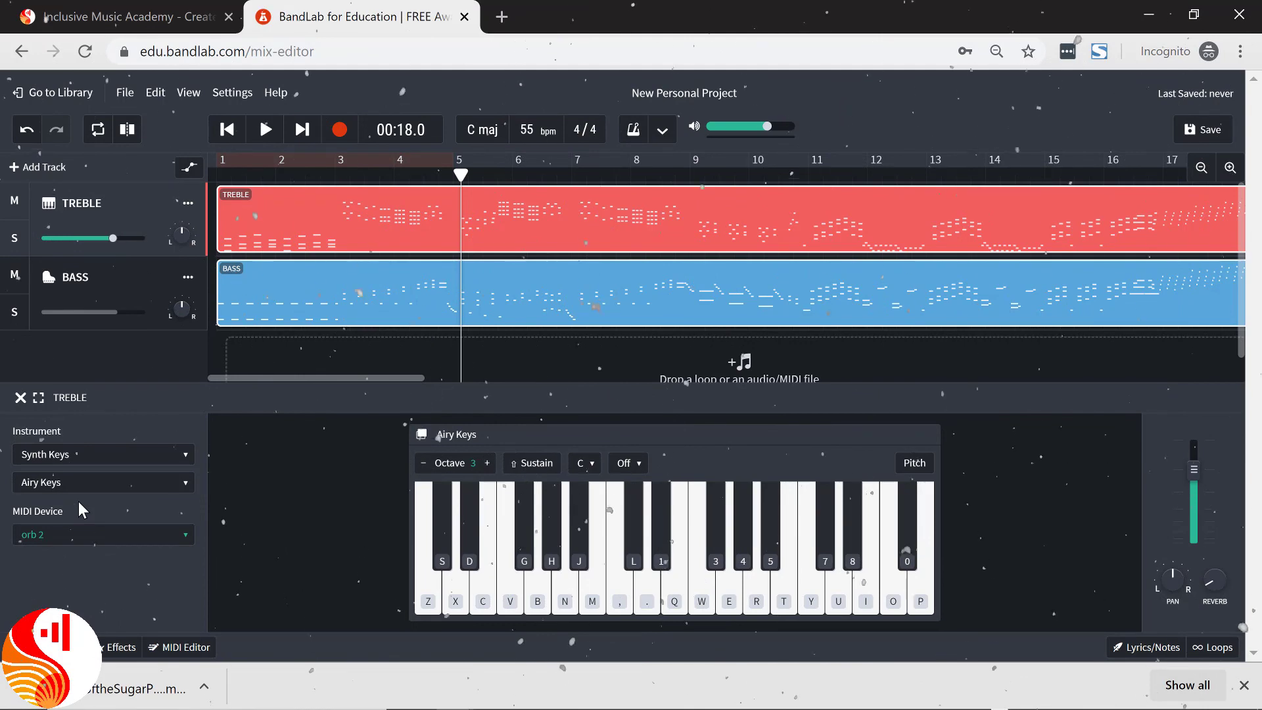
Play the piece from the beginning to hear the changed TREBLE sound, pausing just before bar 5.
{"action": "left_click", "coordinate": [224, 130]}
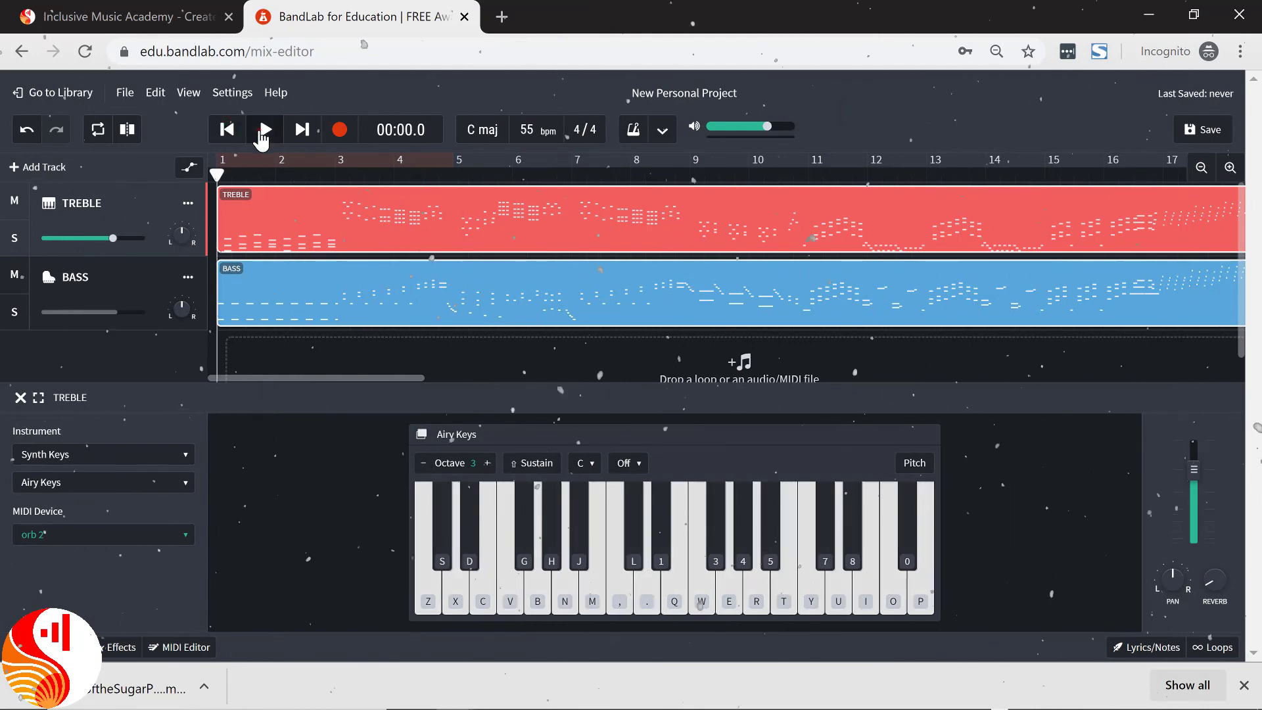
{"action": "left_click", "coordinate": [263, 132]}
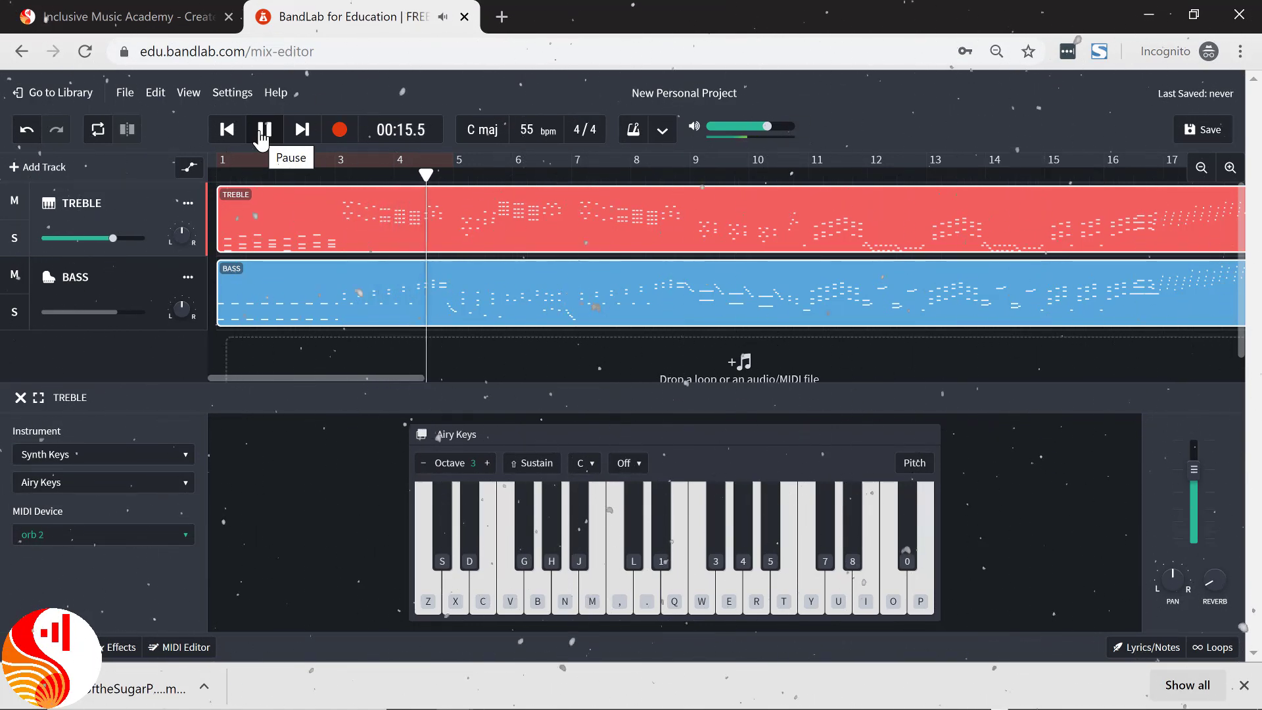
{"action": "left_click", "coordinate": [262, 131]}
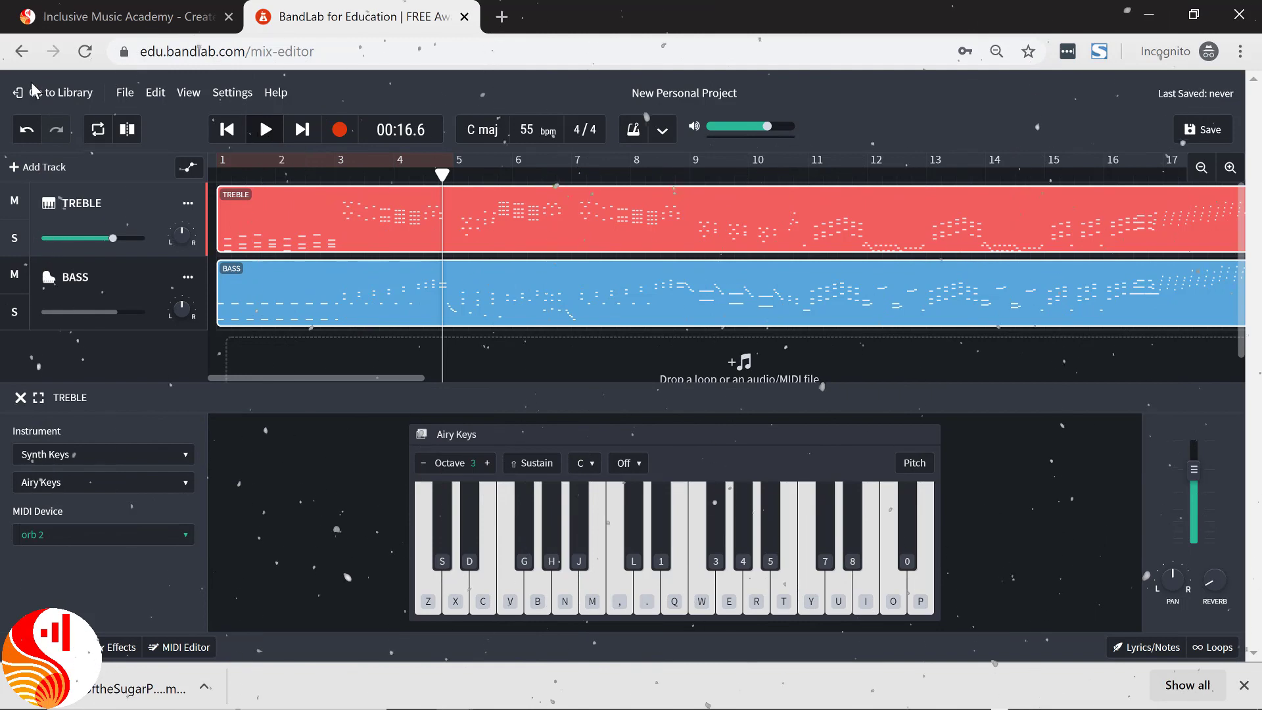
Change the BASS track's instrument to Bass with the Double Bass Section sound.
{"action": "left_click", "coordinate": [51, 284]}
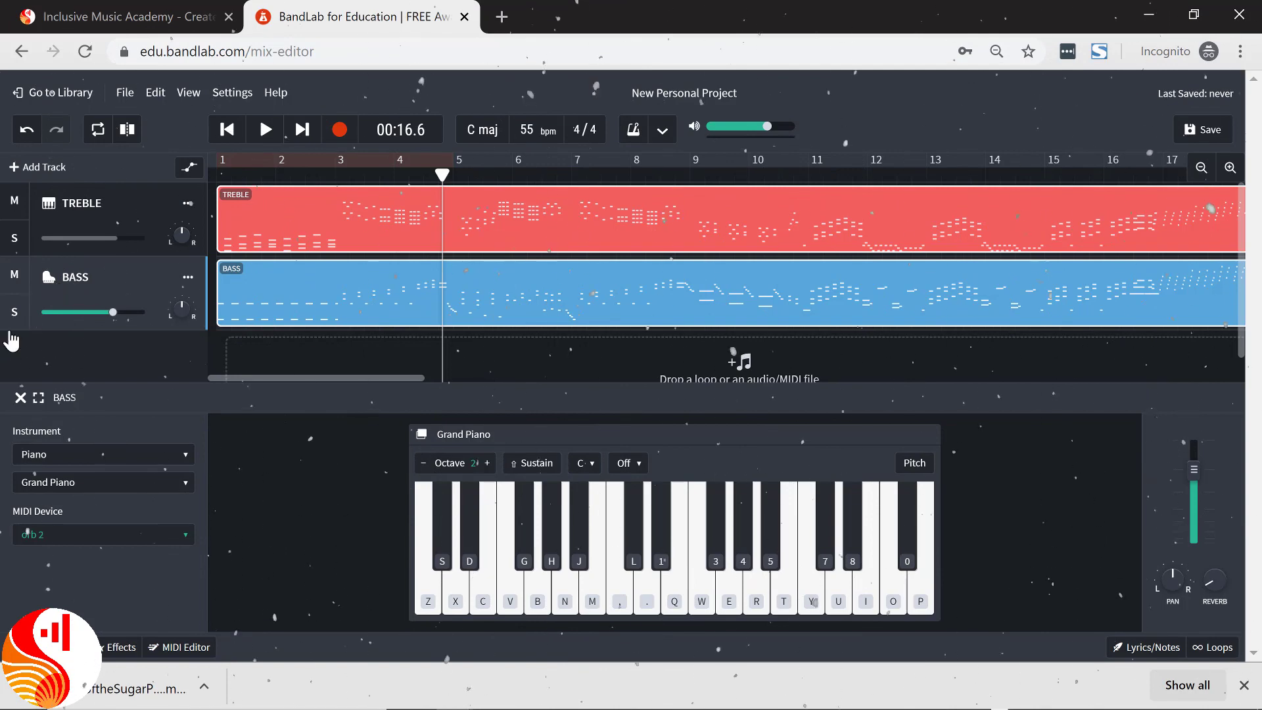
{"action": "left_click", "coordinate": [34, 455]}
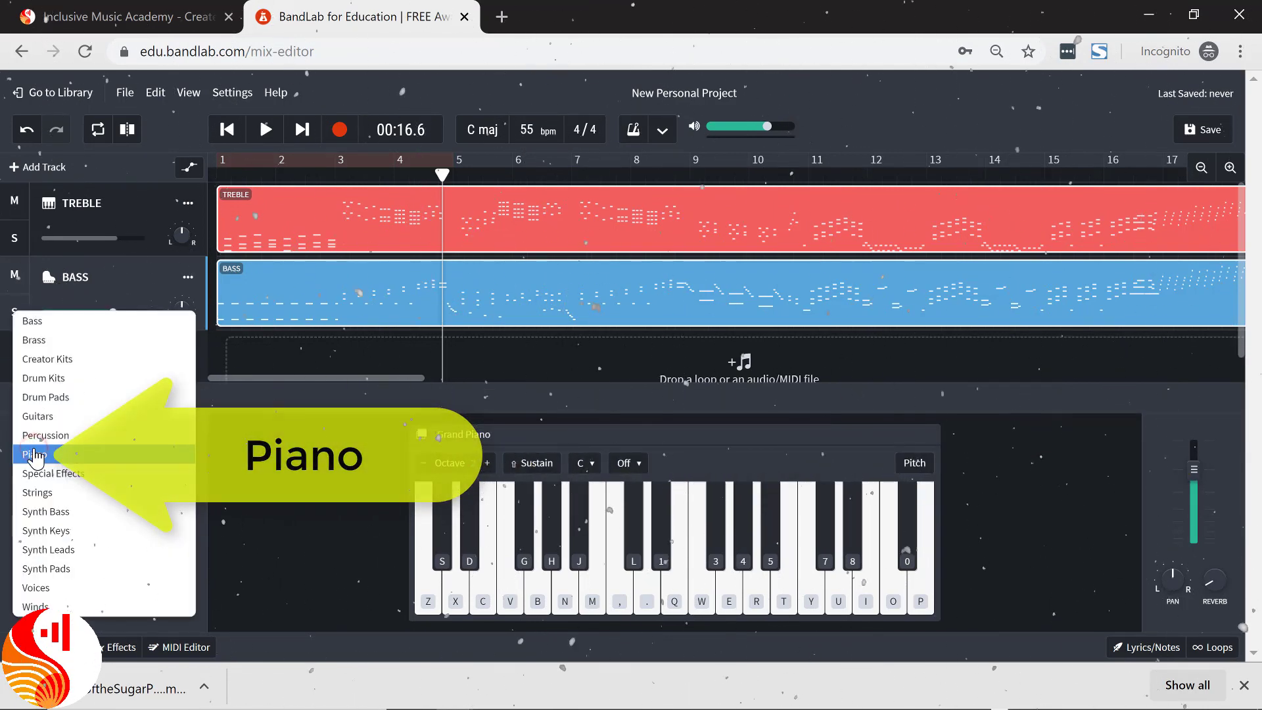
{"action": "left_click", "coordinate": [52, 328]}
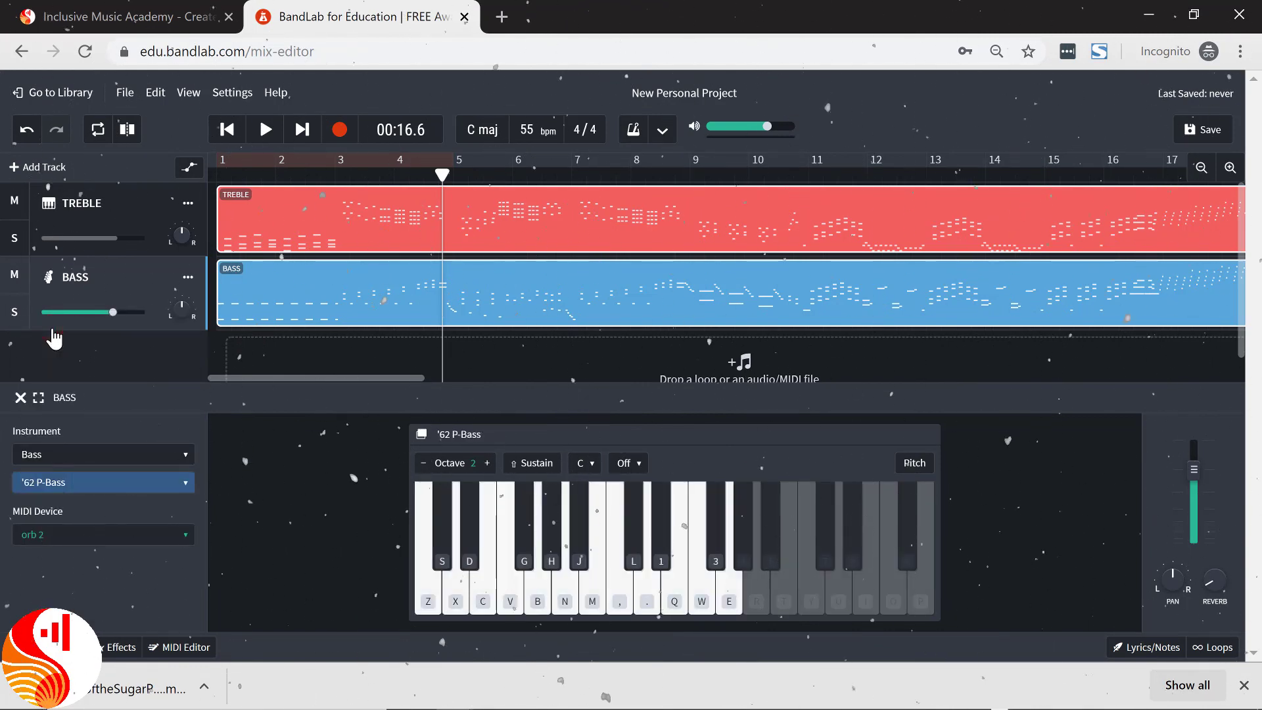
{"action": "left_click", "coordinate": [94, 485]}
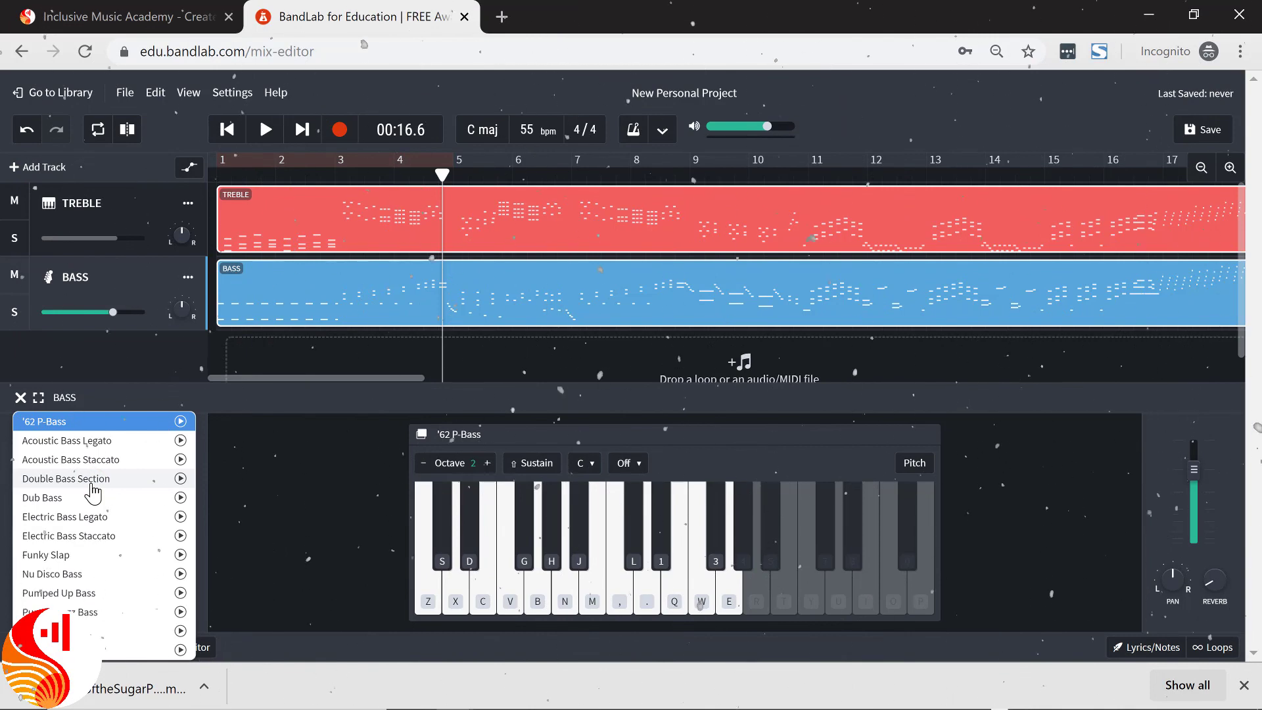
{"action": "left_click", "coordinate": [94, 486]}
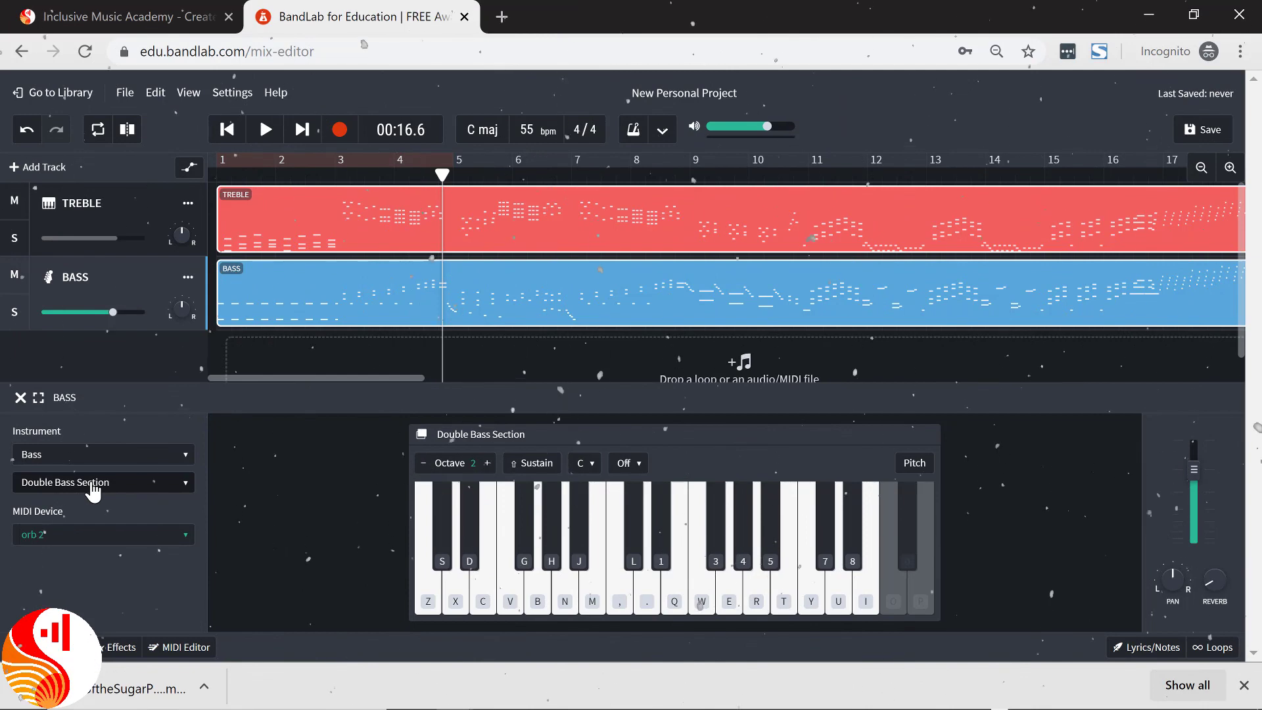
Play the piece from the beginning to hear the double basses, stop around bar 5 and save the project.
{"action": "left_click", "coordinate": [225, 131]}
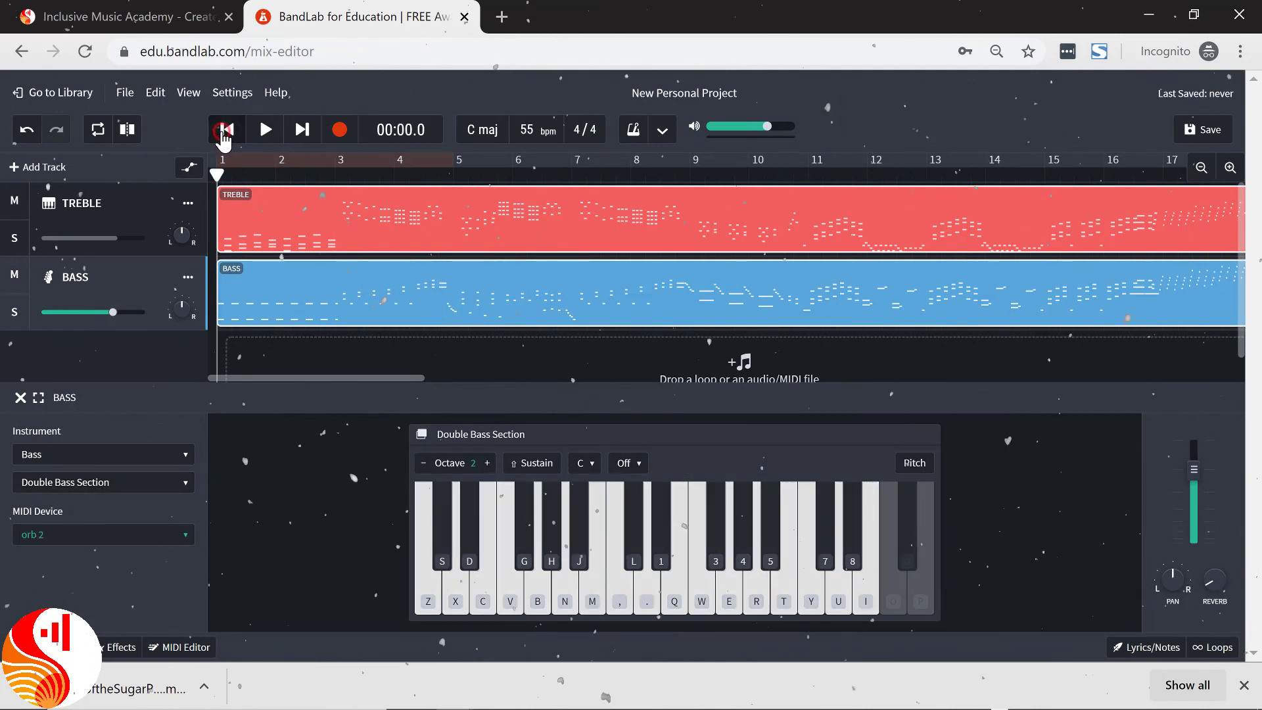
{"action": "left_click", "coordinate": [263, 133]}
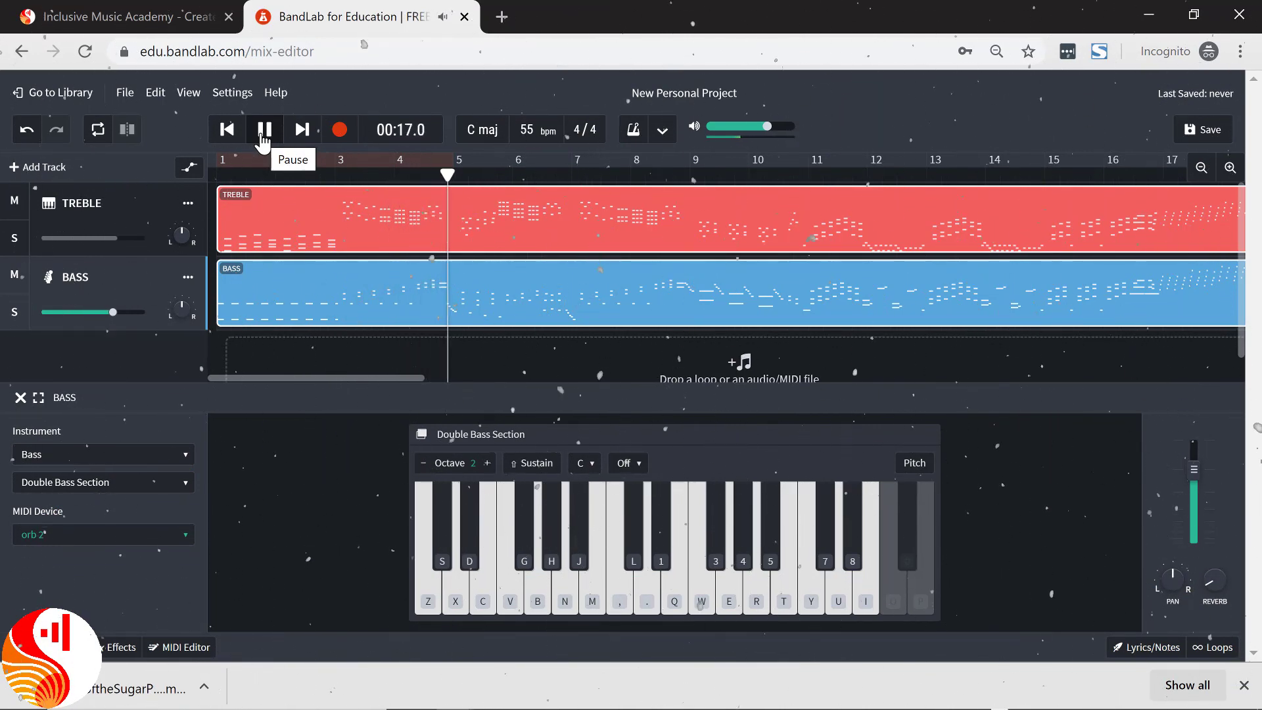
{"action": "left_click", "coordinate": [264, 135]}
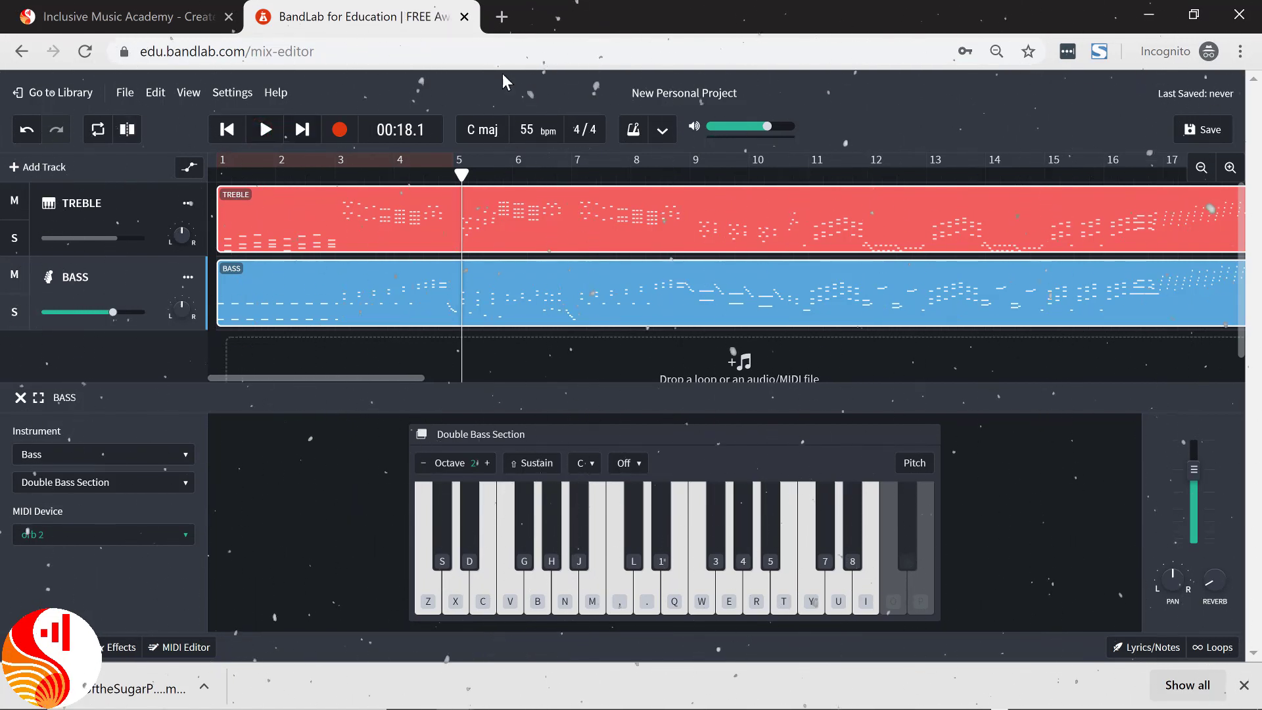
{"action": "left_click", "coordinate": [1205, 130]}
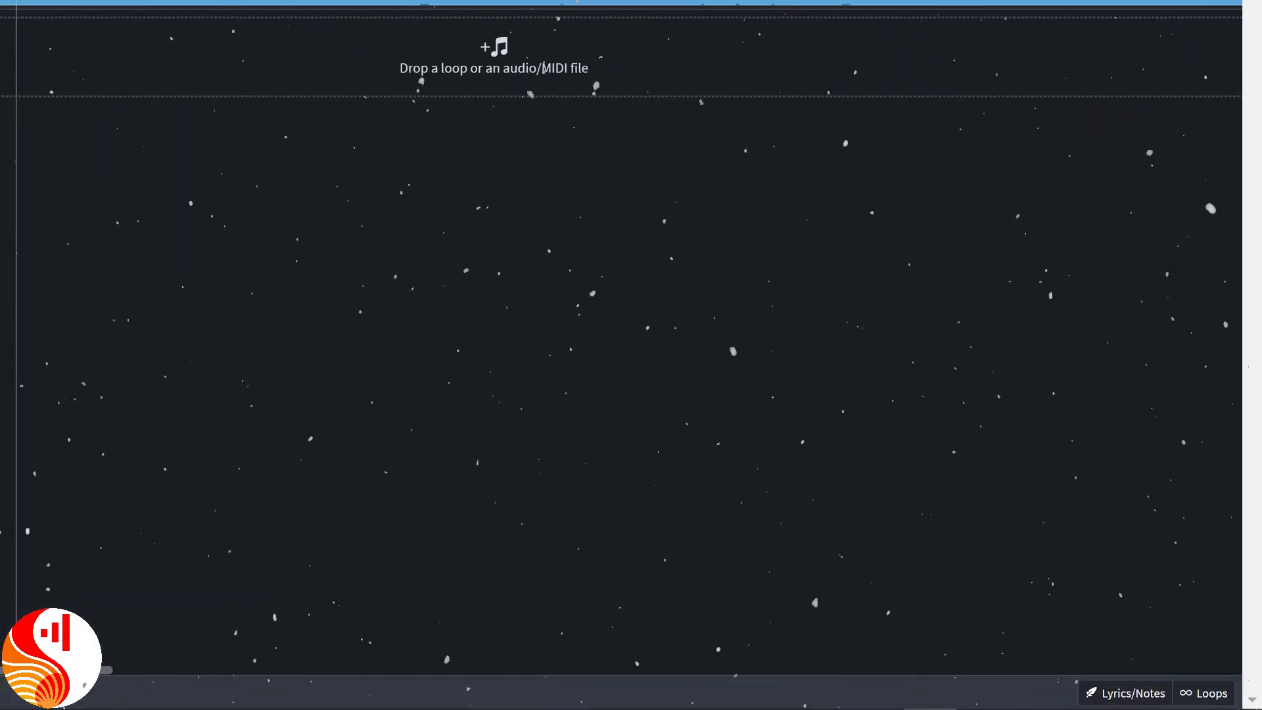
Search the MIDI loops for "bac", preview the drum loop Back Up - Chorus and add it on a new track, looped over bars 1 to 8.
{"action": "left_click", "coordinate": [1204, 692]}
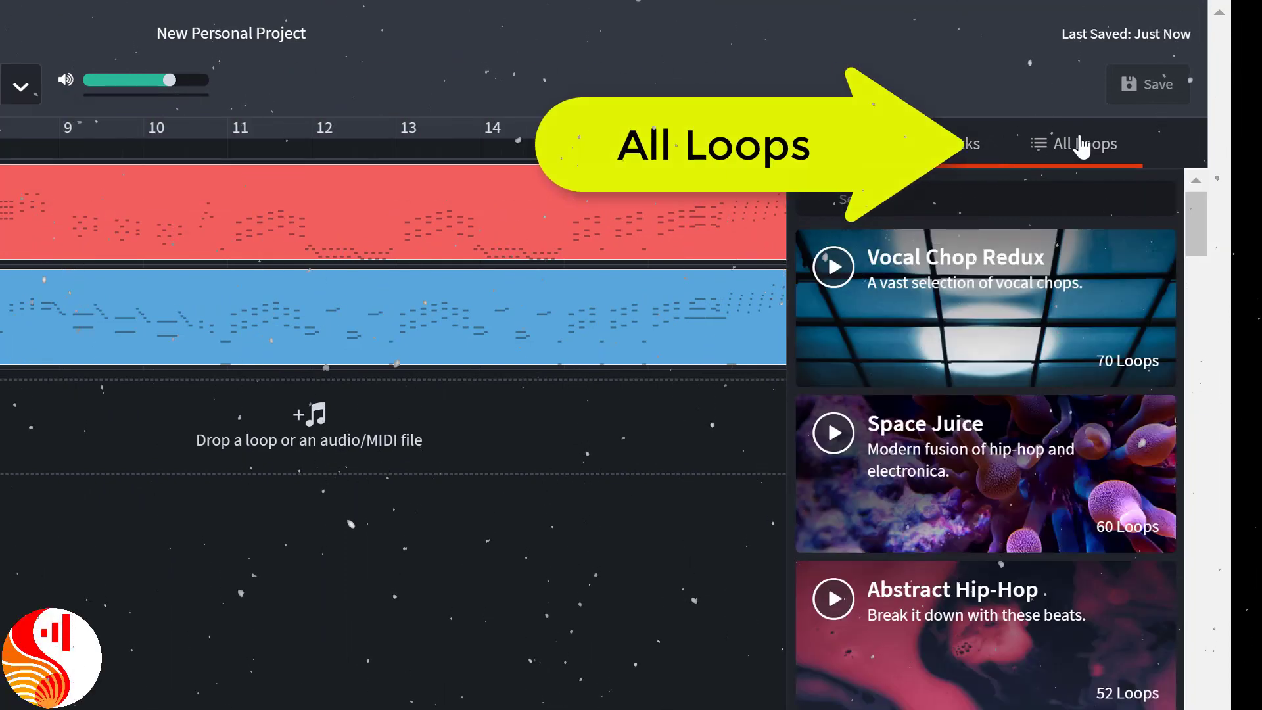
{"action": "left_click", "coordinate": [1104, 110]}
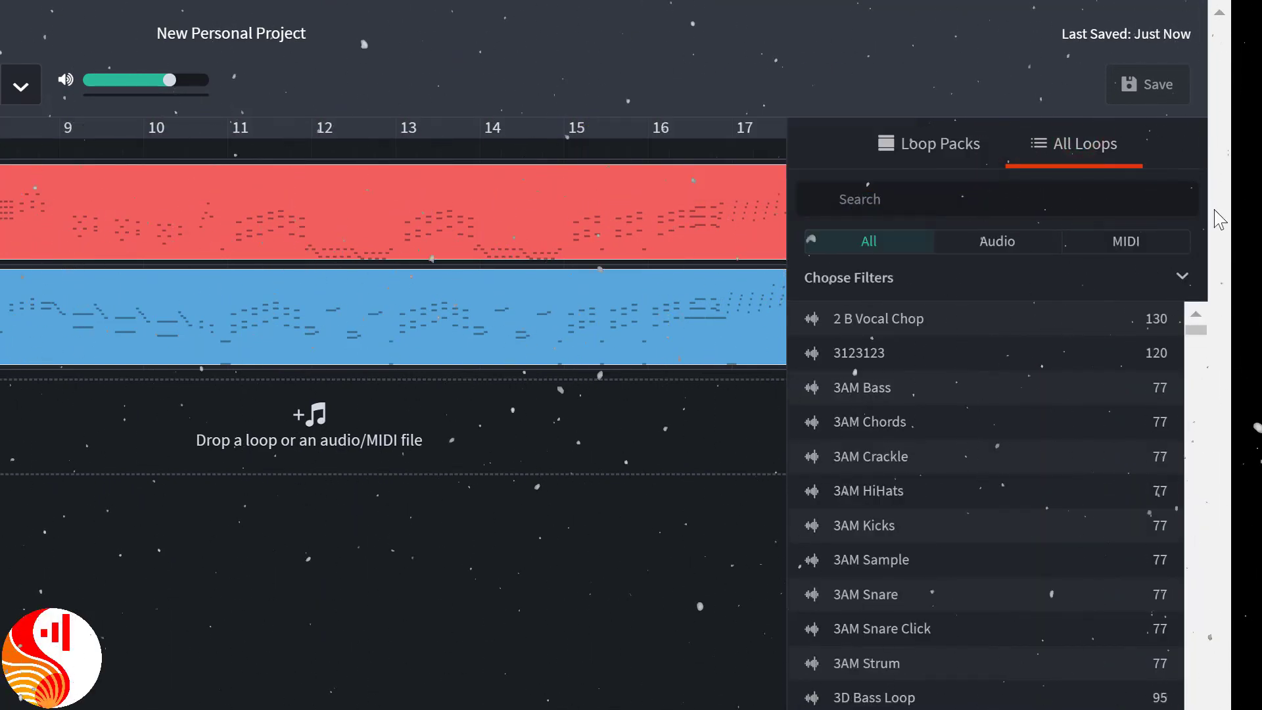
{"action": "left_click", "coordinate": [1143, 243]}
{"action": "type", "text": "bac"}
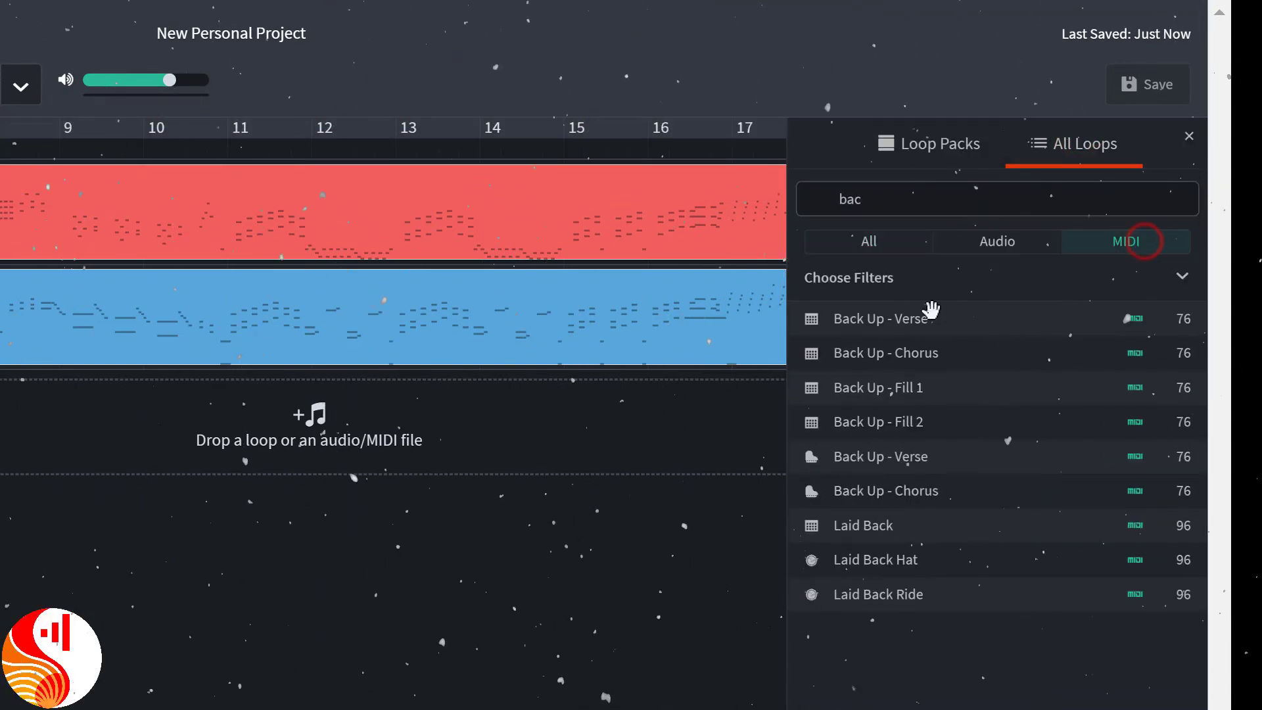
{"action": "left_click", "coordinate": [908, 360]}
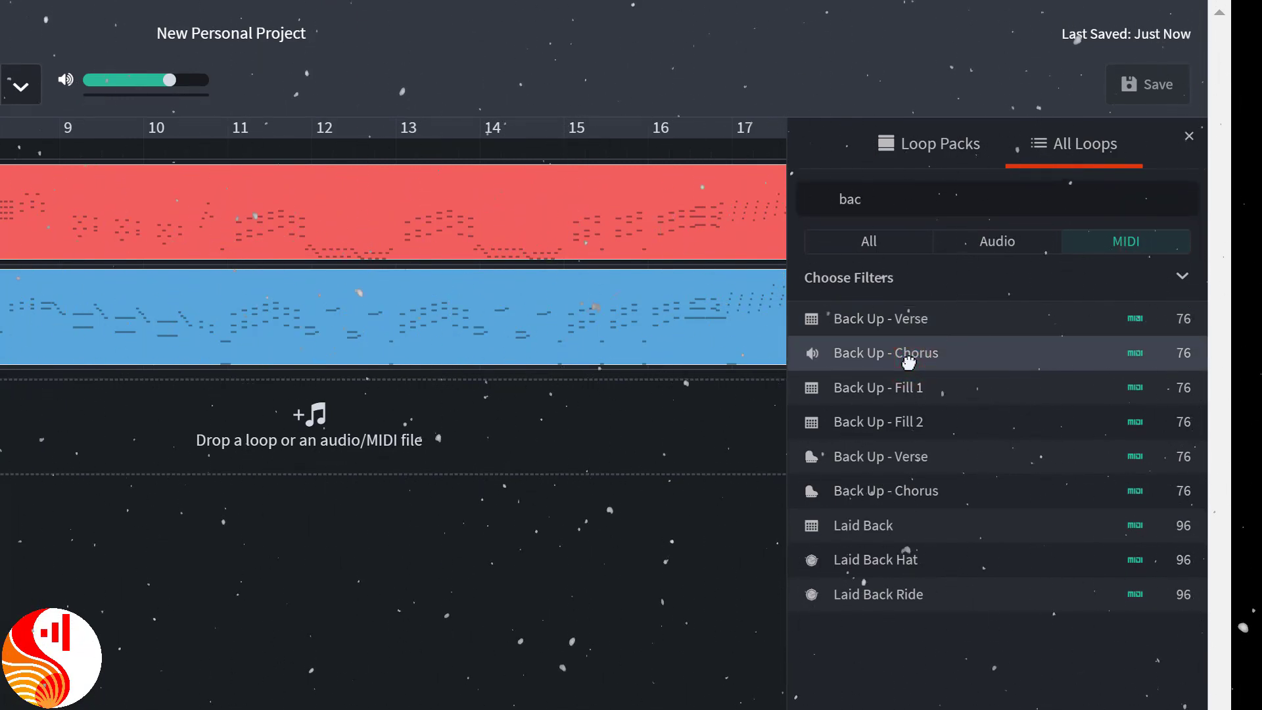
{"action": "left_click", "coordinate": [970, 360]}
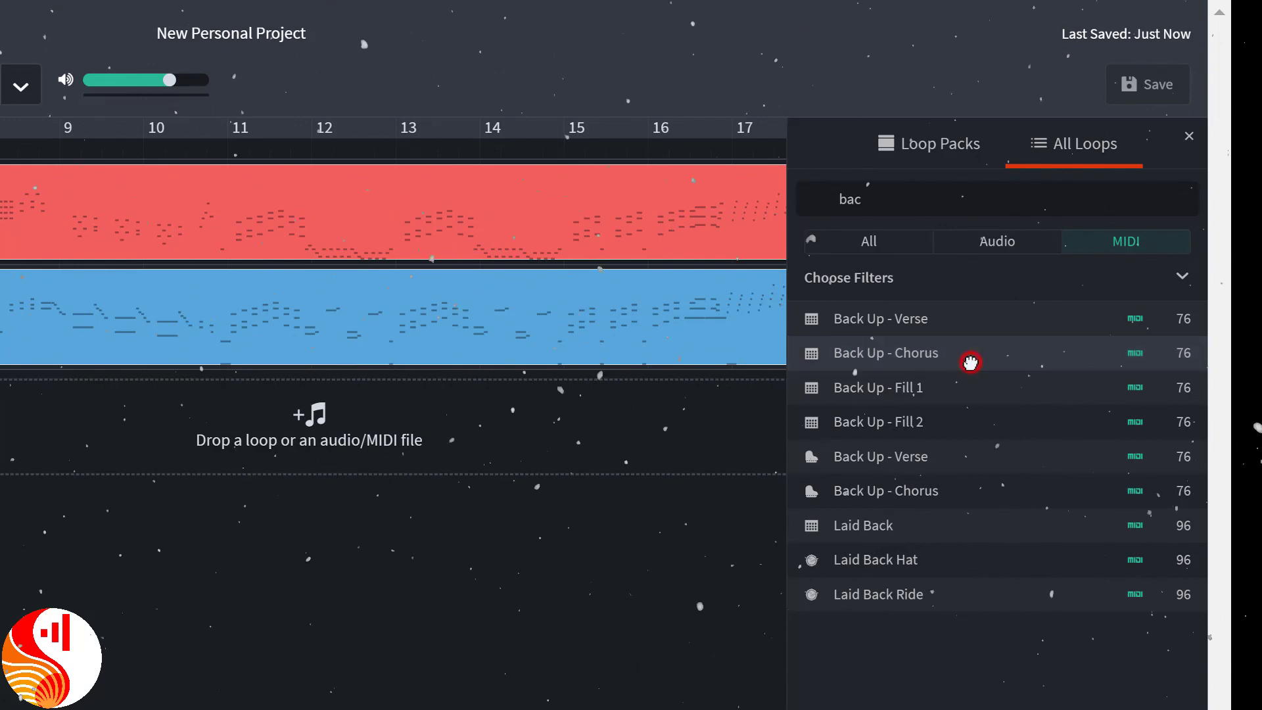
{"action": "mouse_move", "coordinate": [1031, 217]}
{"action": "left_mouse_down"}
{"action": "mouse_move", "coordinate": [395, 269]}
{"action": "mouse_move", "coordinate": [201, 246]}
{"action": "left_mouse_up"}
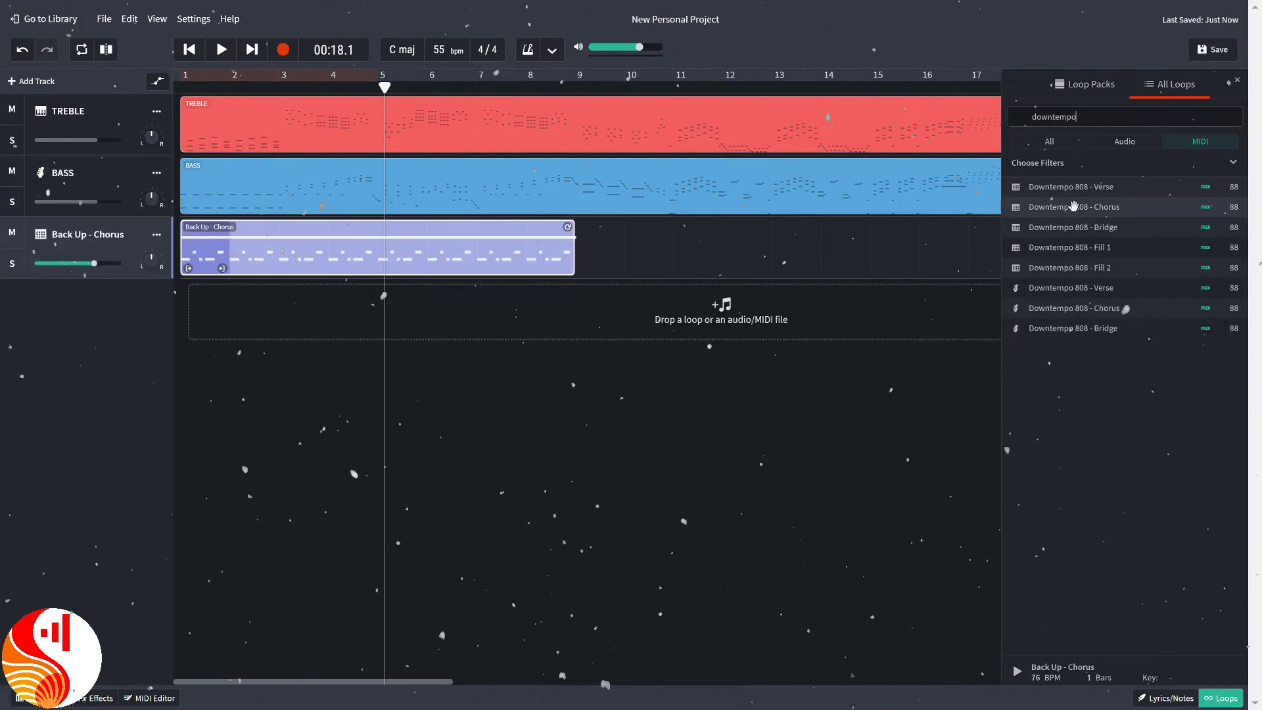
Search the MIDI loops for "downtempo", preview the drum loop Downtempo 808 - Chorus and add it on a new track over bars 1 to 8.
{"action": "left_click", "coordinate": [1075, 209]}
{"action": "left_click", "coordinate": [1075, 208]}
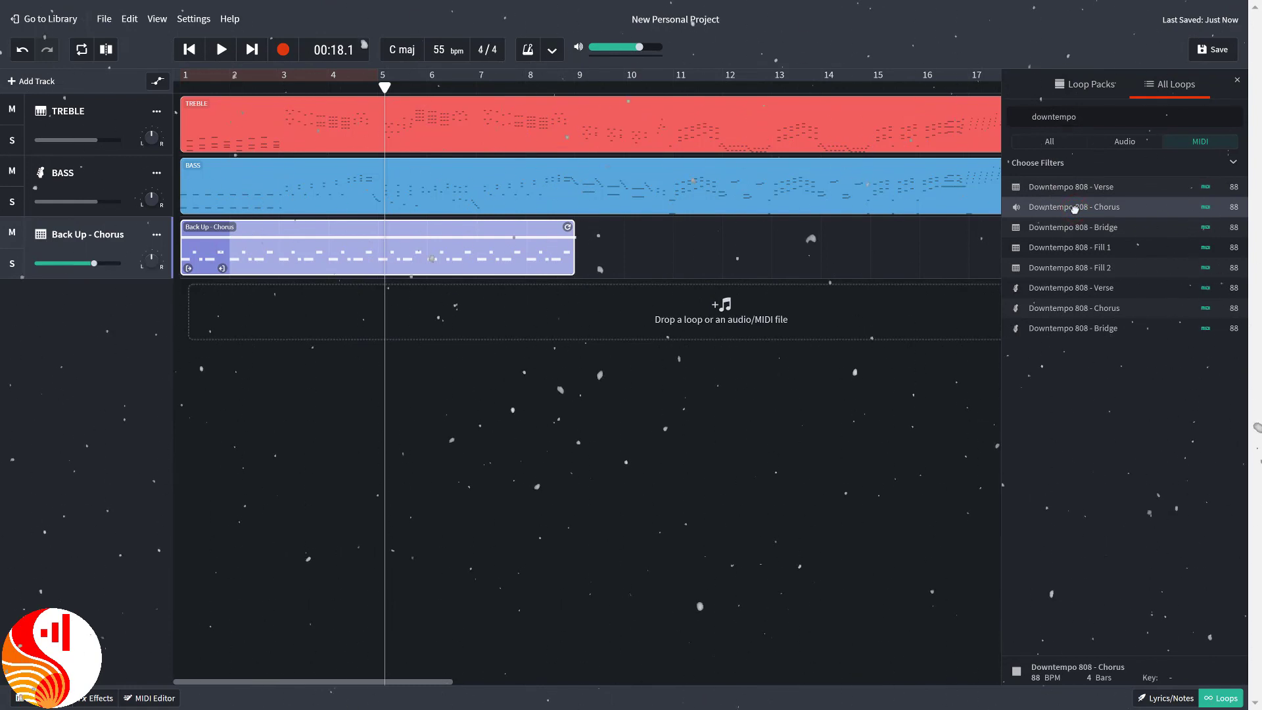
{"action": "left_click", "coordinate": [1075, 209]}
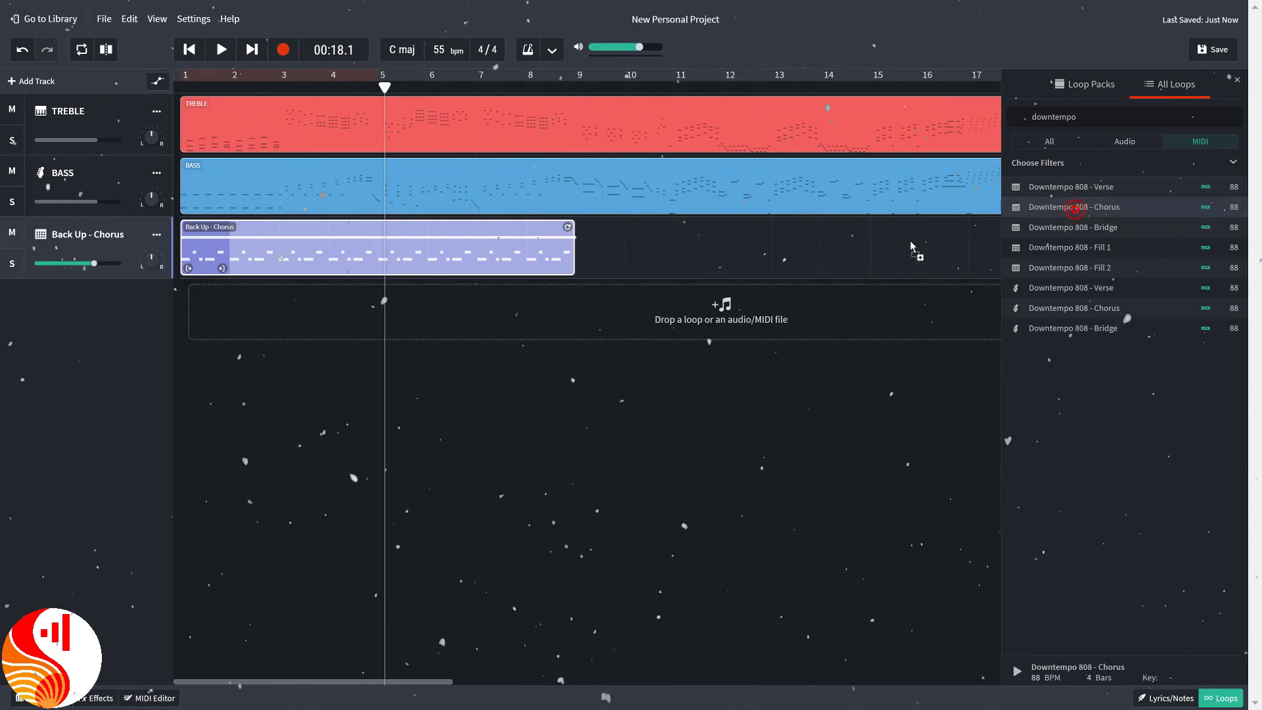
{"action": "left_click_drag", "start_coordinate": [911, 248], "coordinate": [216, 312]}
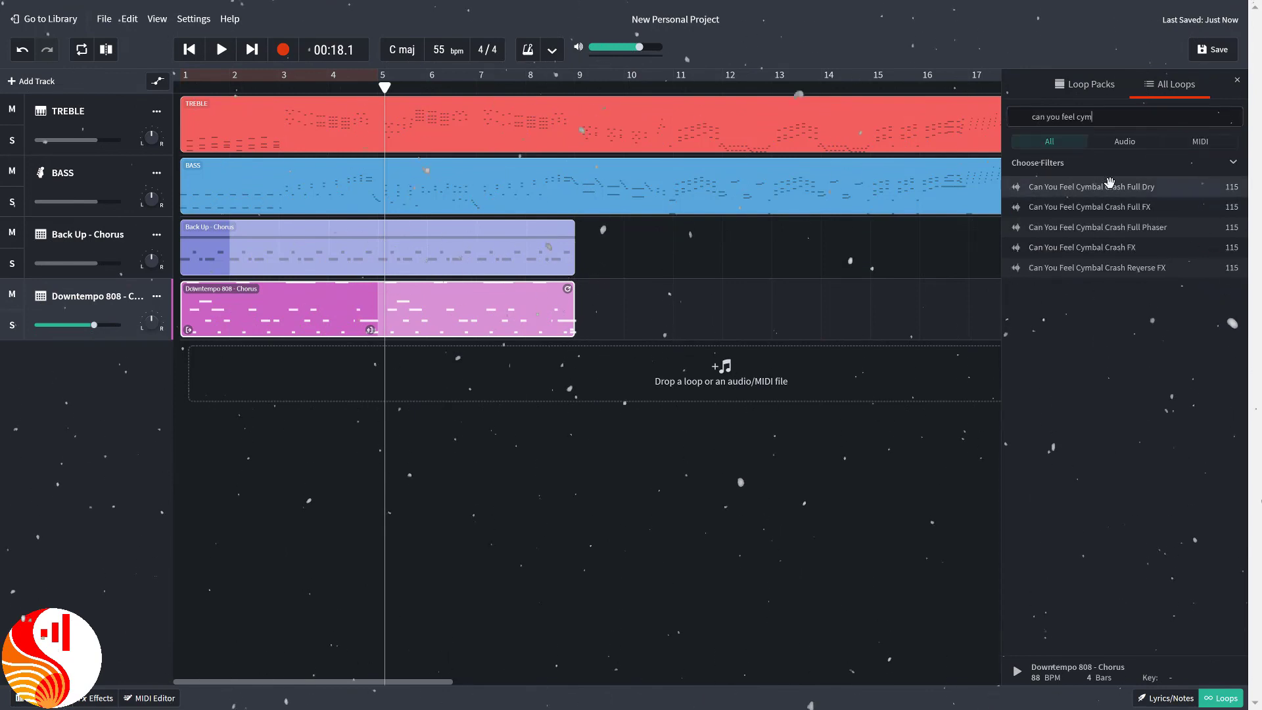
Add the loops Can You Feel Cymbal Crash Full Dry at bar 1 and Mid Town Crash Impact 01 at about bar 9 on separate new tracks.
{"action": "left_click", "coordinate": [1109, 186]}
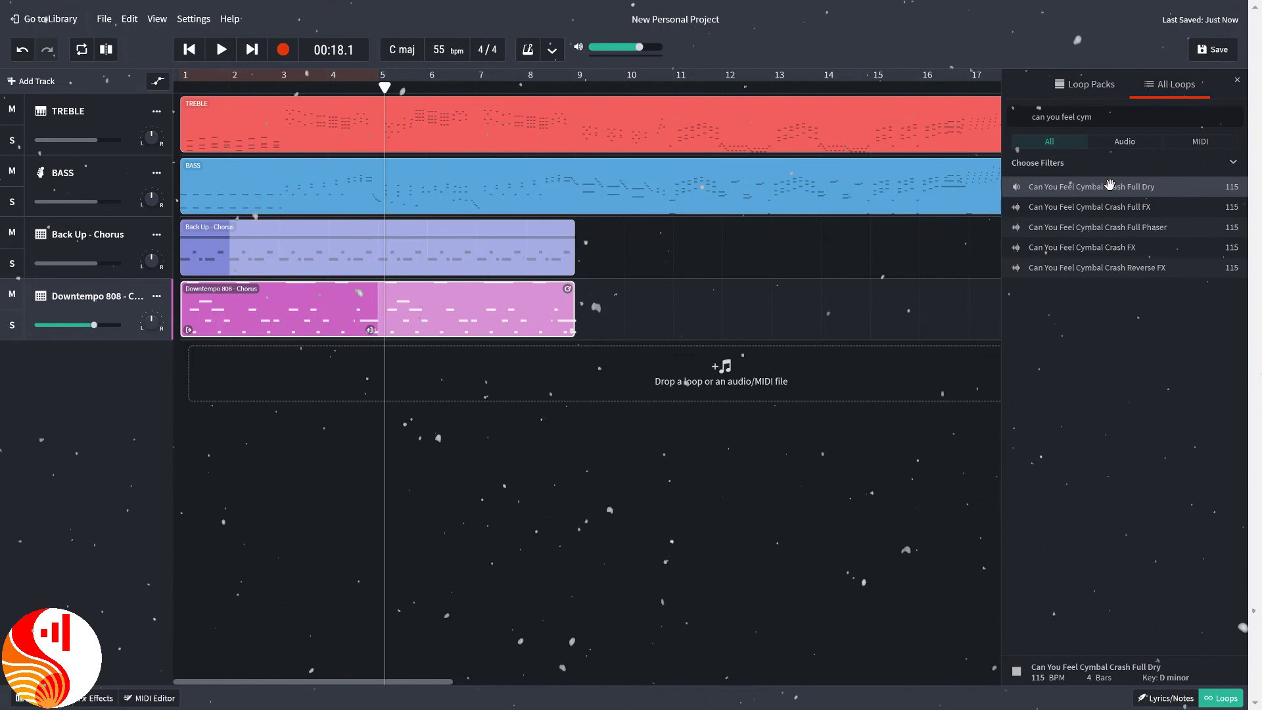
{"action": "left_click_drag", "start_coordinate": [1110, 186], "coordinate": [238, 375]}
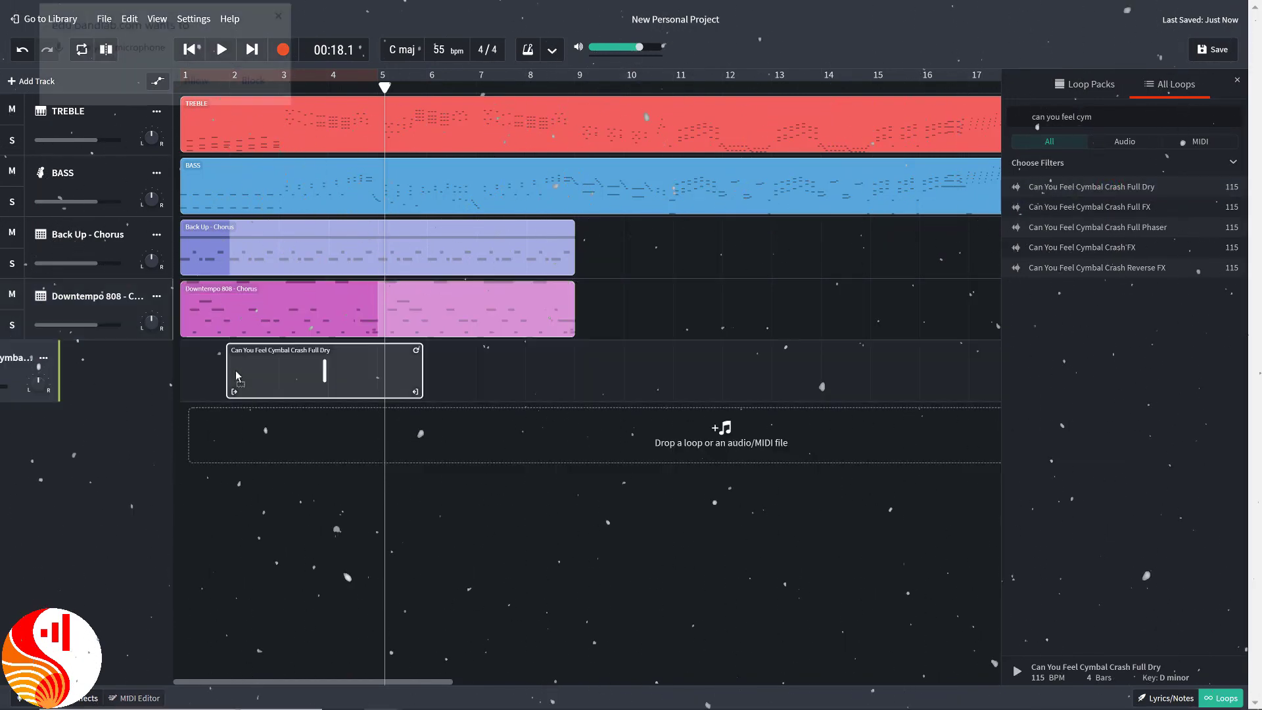
{"action": "triple_click", "coordinate": [1130, 117]}
{"action": "type", "text": "crash"}
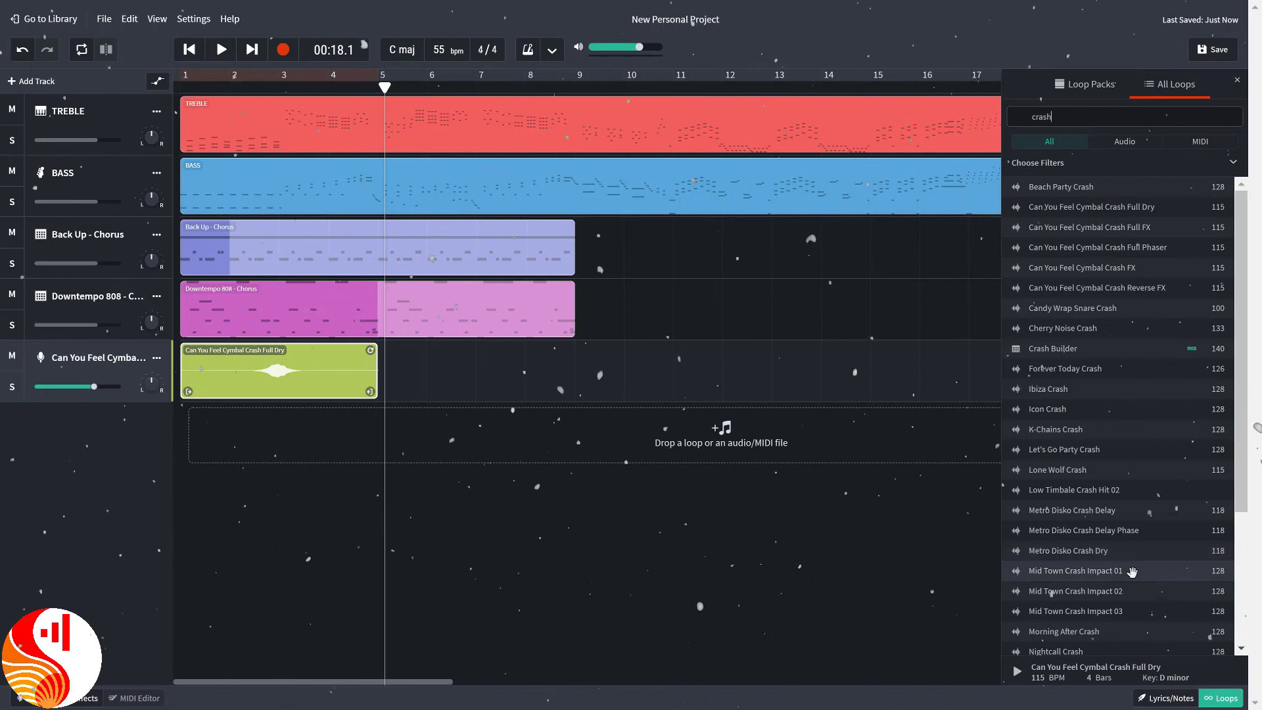
{"action": "left_click", "coordinate": [1132, 571]}
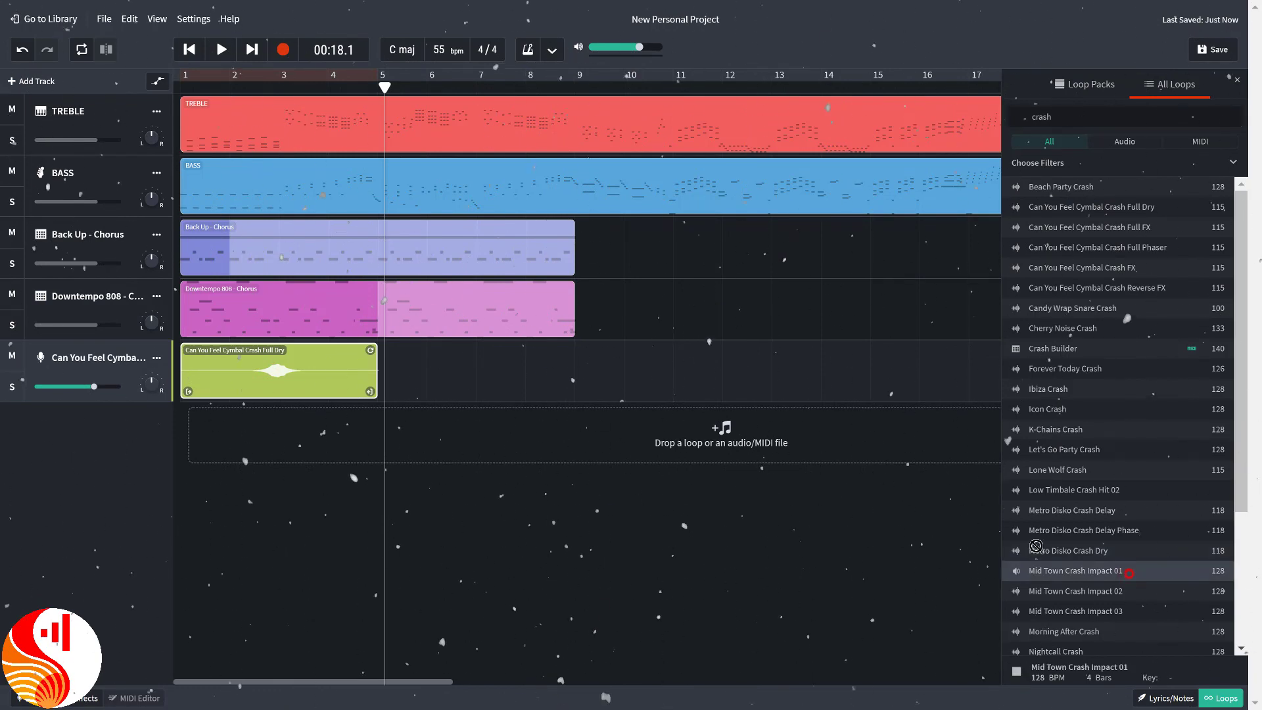
{"action": "left_click_drag", "start_coordinate": [1036, 545], "coordinate": [581, 430]}
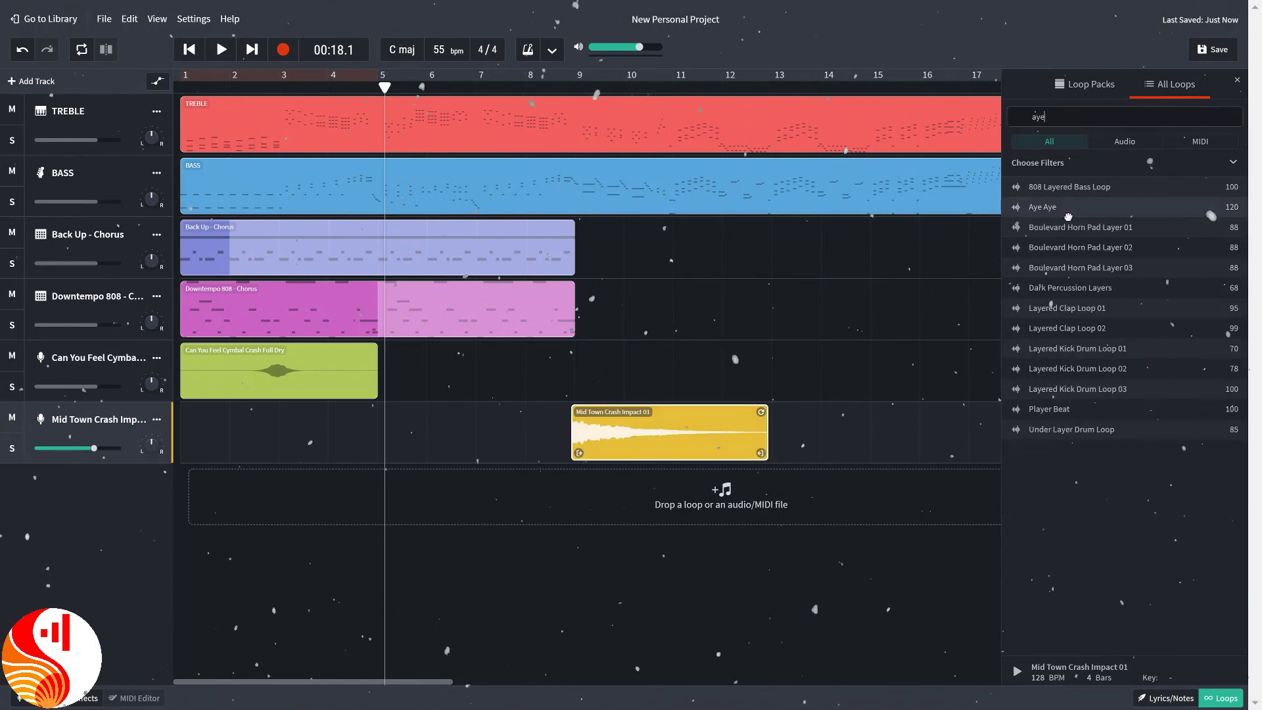
Search all loops for "aye", preview the Aye Aye loop and place it on a new track at bar 6.
{"action": "left_click", "coordinate": [1068, 217]}
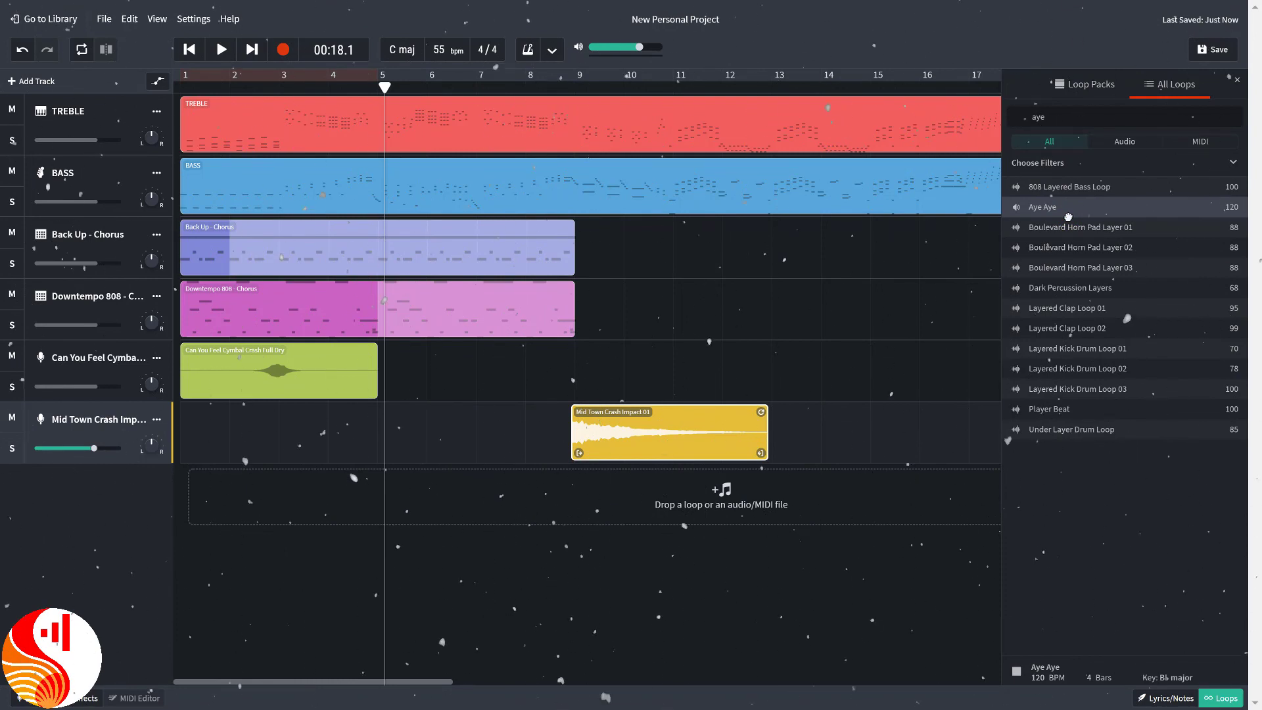
{"action": "left_click", "coordinate": [1068, 216]}
{"action": "left_click_drag", "start_coordinate": [1068, 216], "coordinate": [429, 502]}
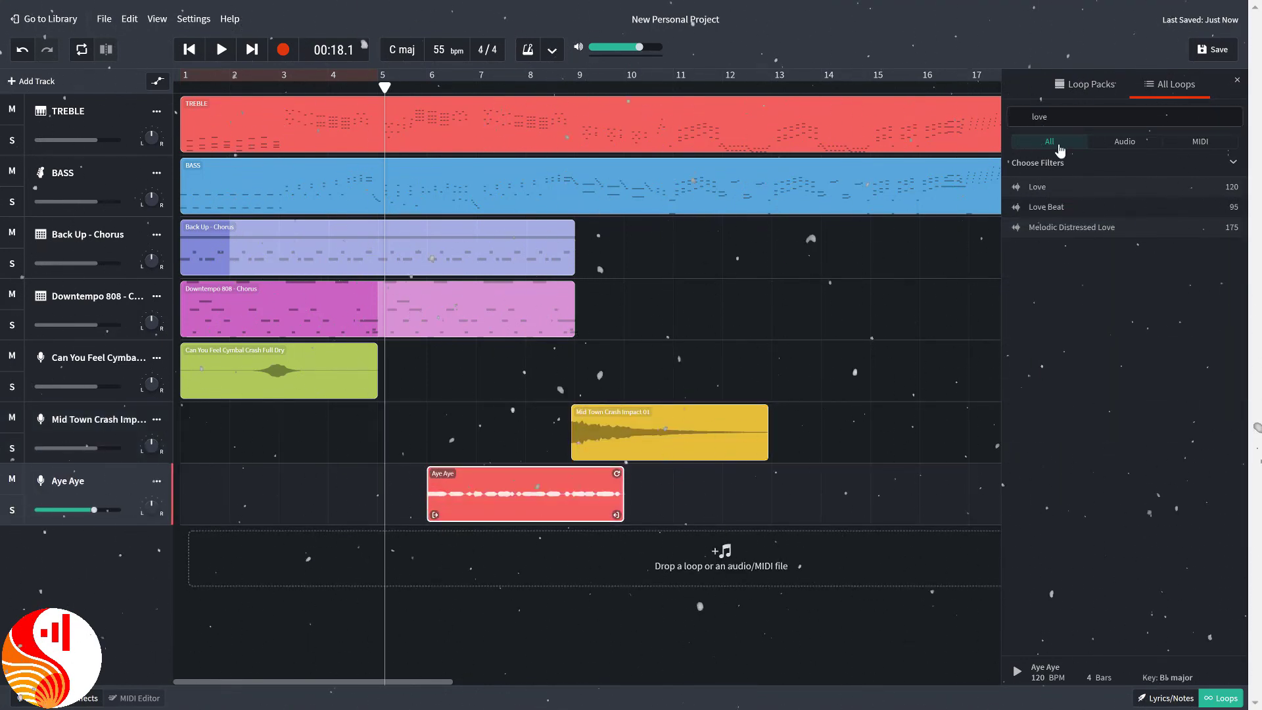
Preview the Love loop and place it on the Aye Aye track at bar 11.
{"action": "left_click", "coordinate": [1060, 188]}
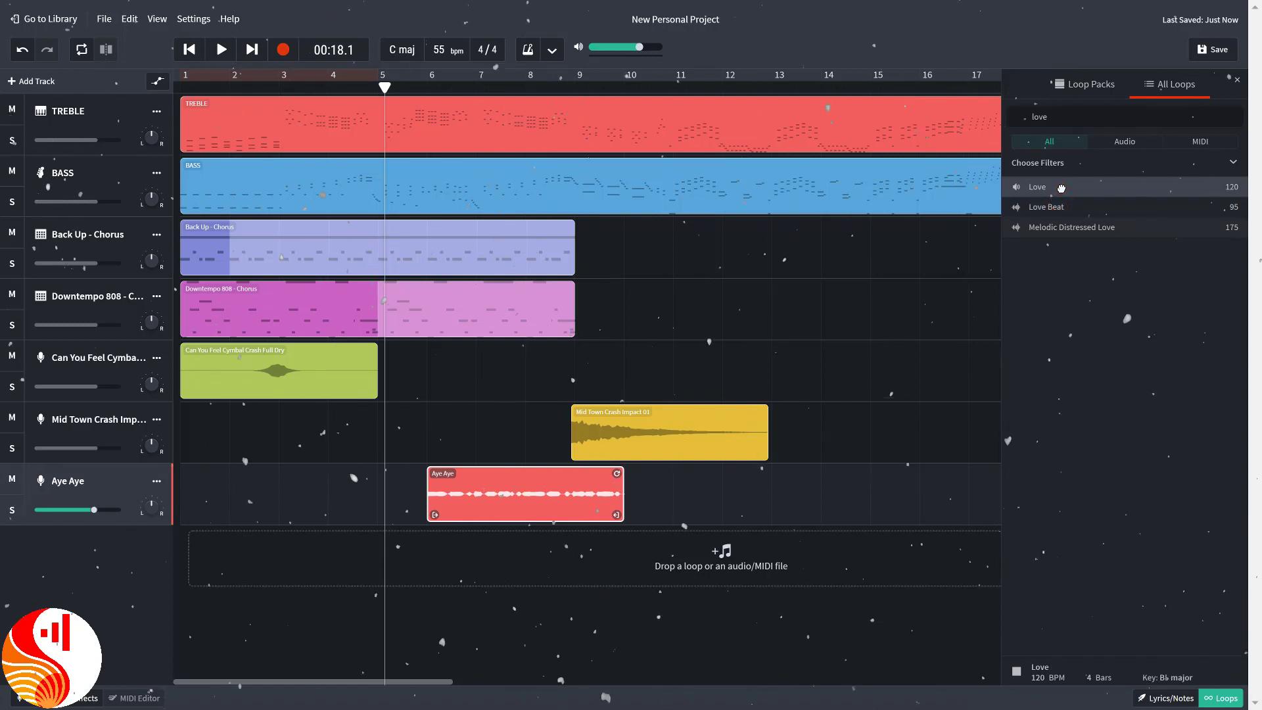
{"action": "left_click", "coordinate": [1060, 188]}
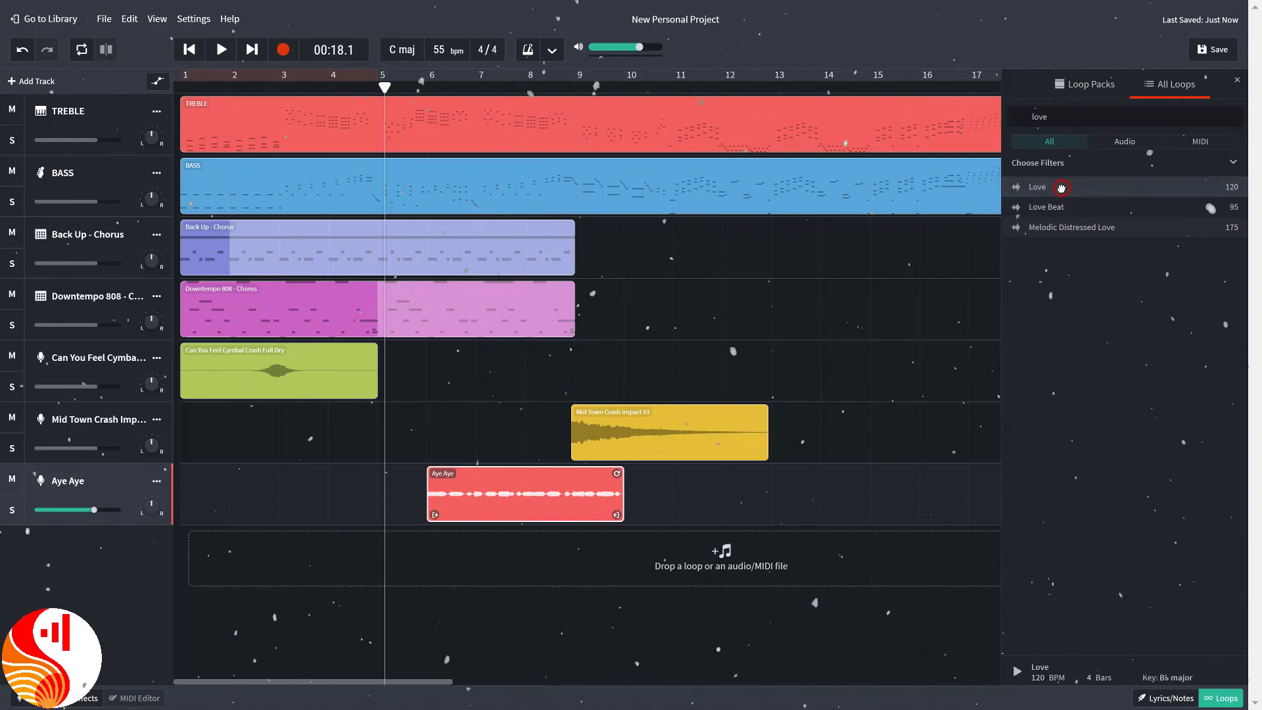
{"action": "left_click_drag", "start_coordinate": [979, 258], "coordinate": [700, 479]}
Play the arrangement from the beginning to about bar 3 to check how the layers sound together.
{"action": "left_click", "coordinate": [189, 49]}
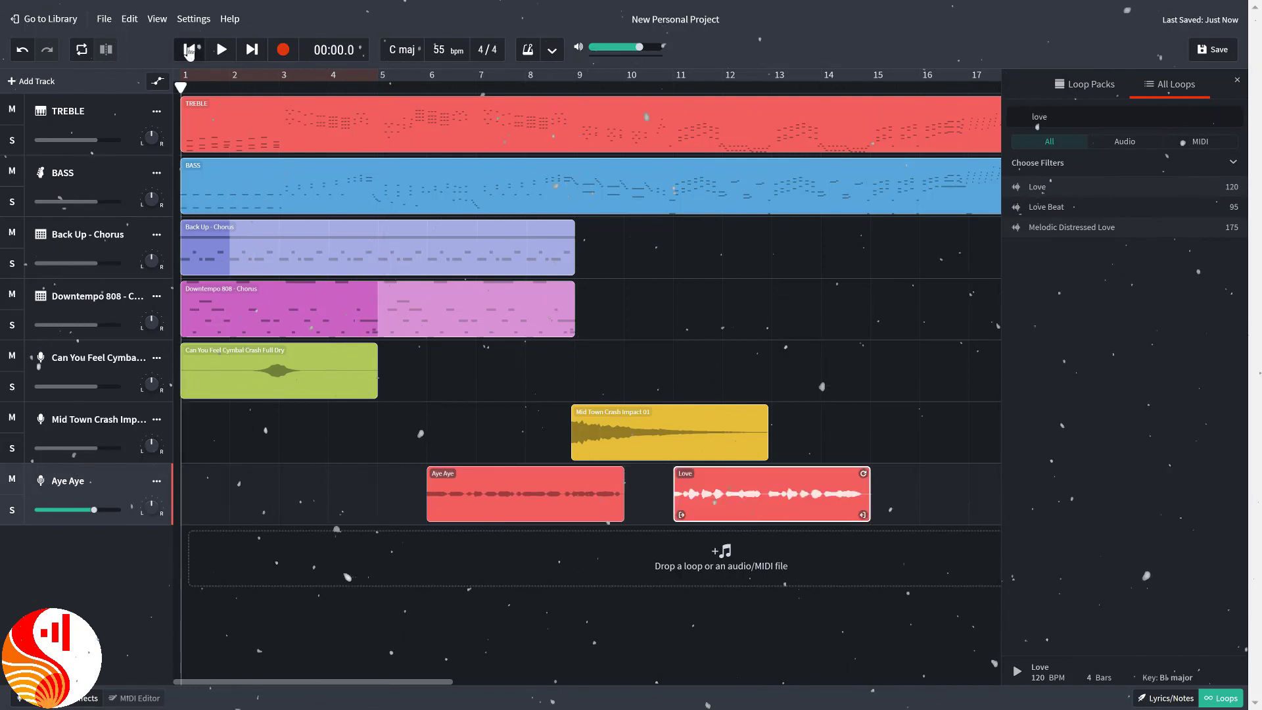
{"action": "left_click", "coordinate": [220, 49]}
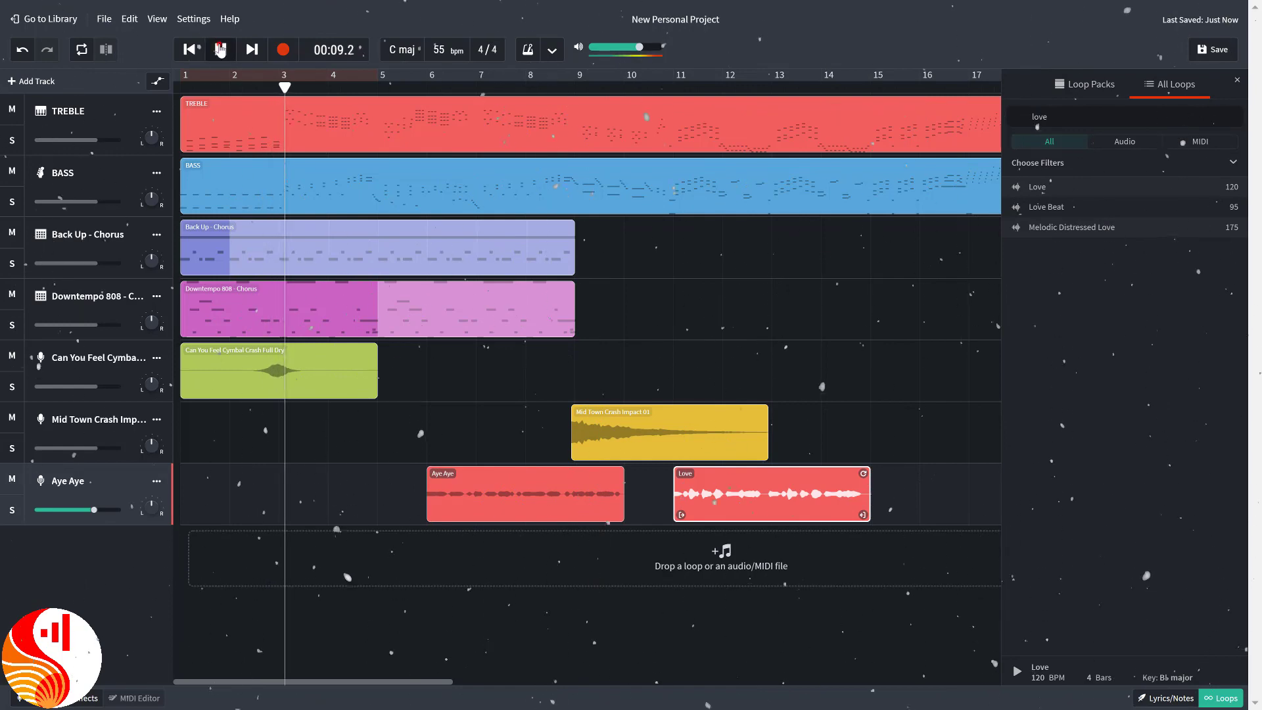
{"action": "left_click", "coordinate": [220, 48]}
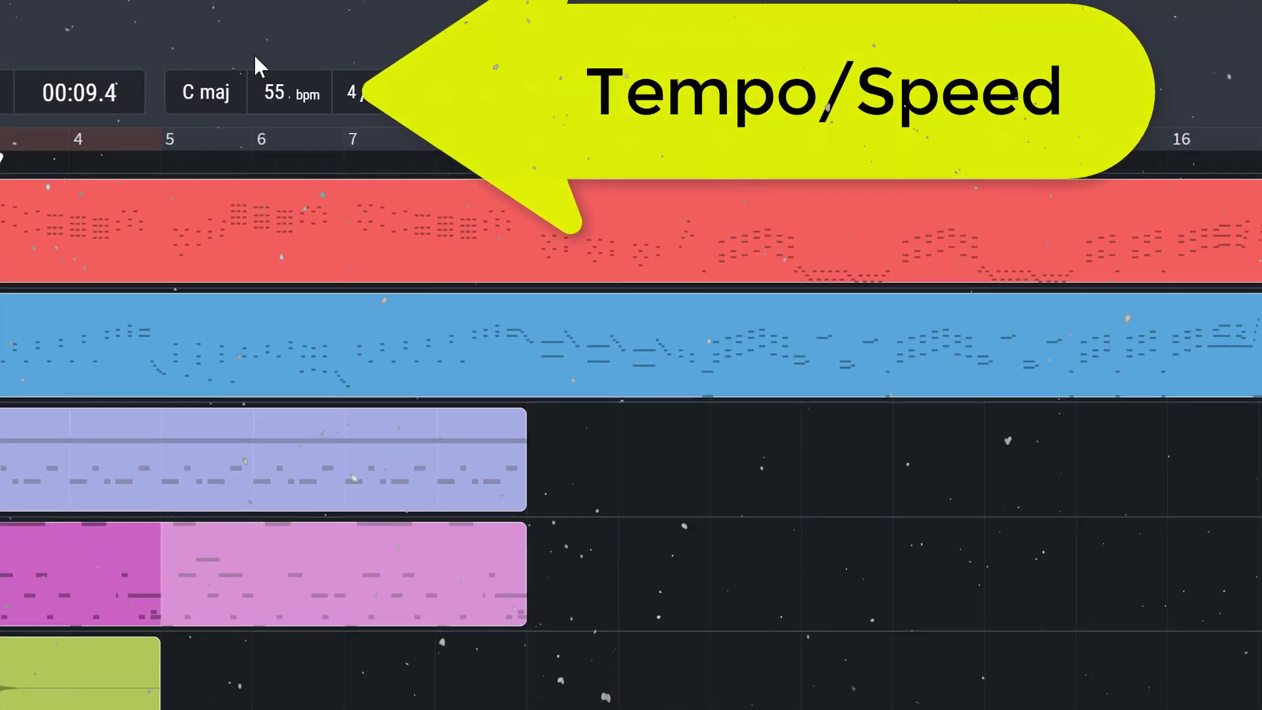
Set the project tempo to 80 bpm and adjust the existing audio regions to match.
{"action": "double_click", "coordinate": [275, 90]}
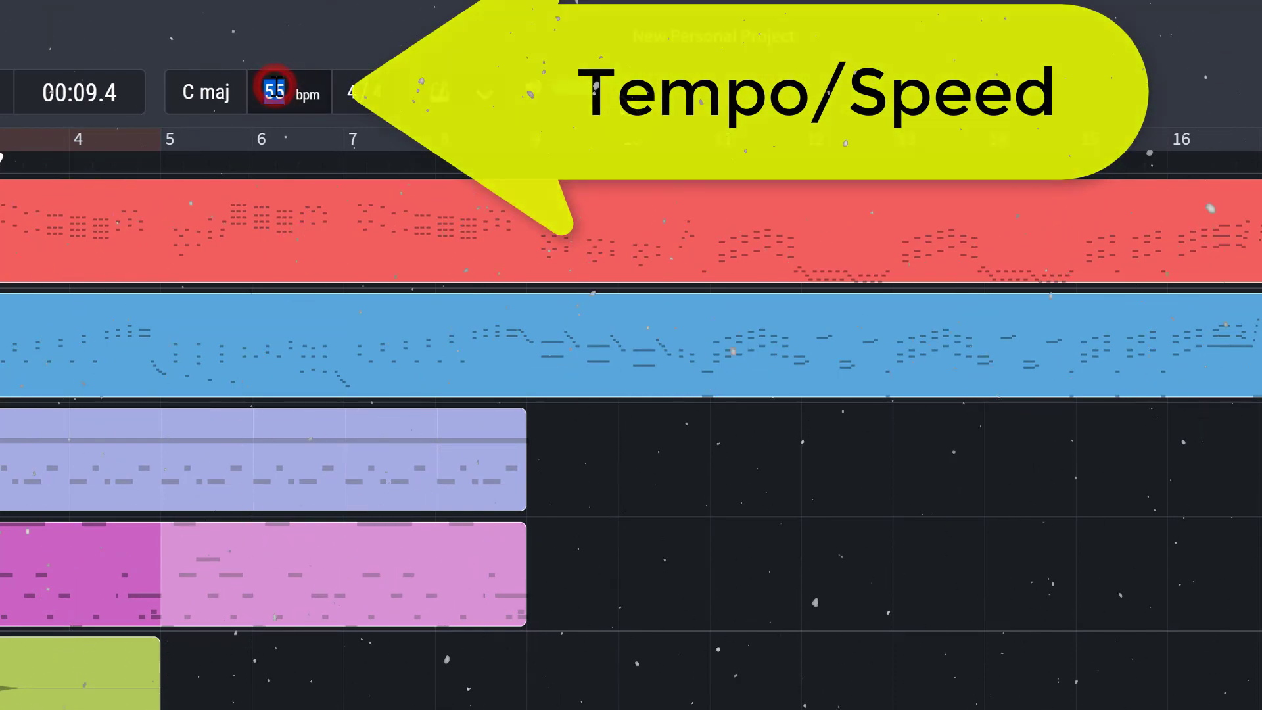
{"action": "type", "text": "81"}
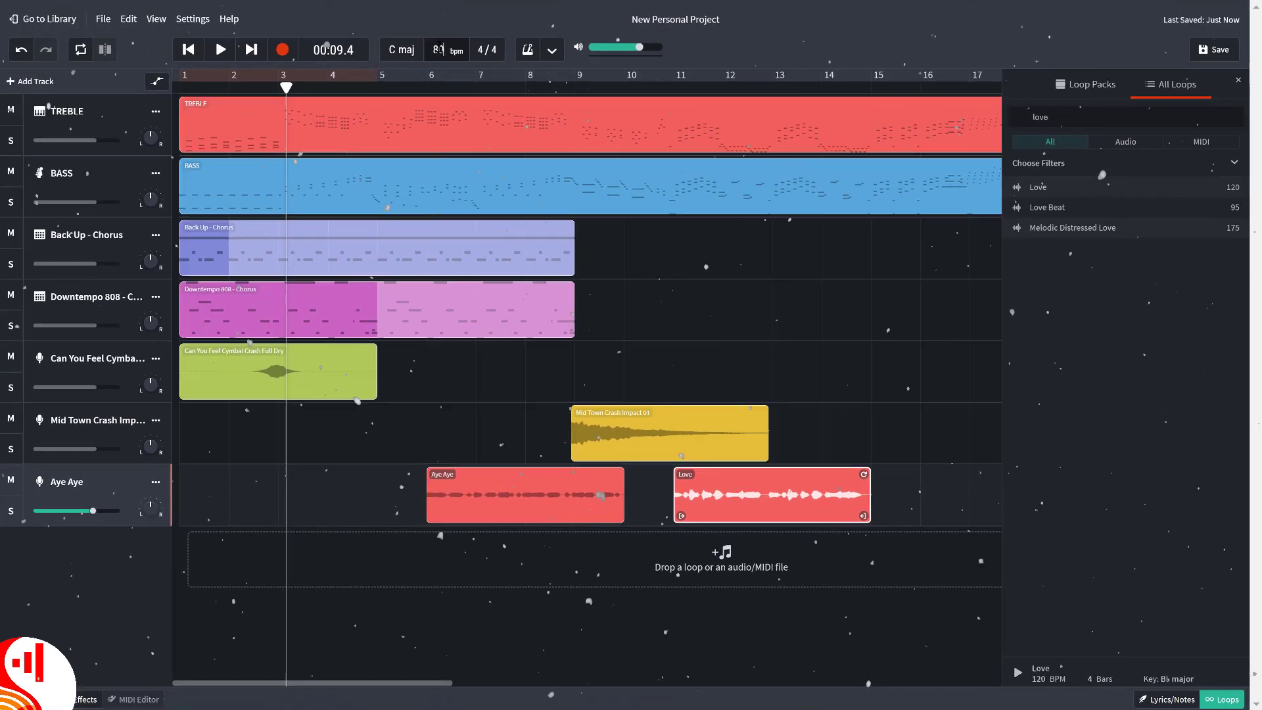
{"action": "key", "text": "Return"}
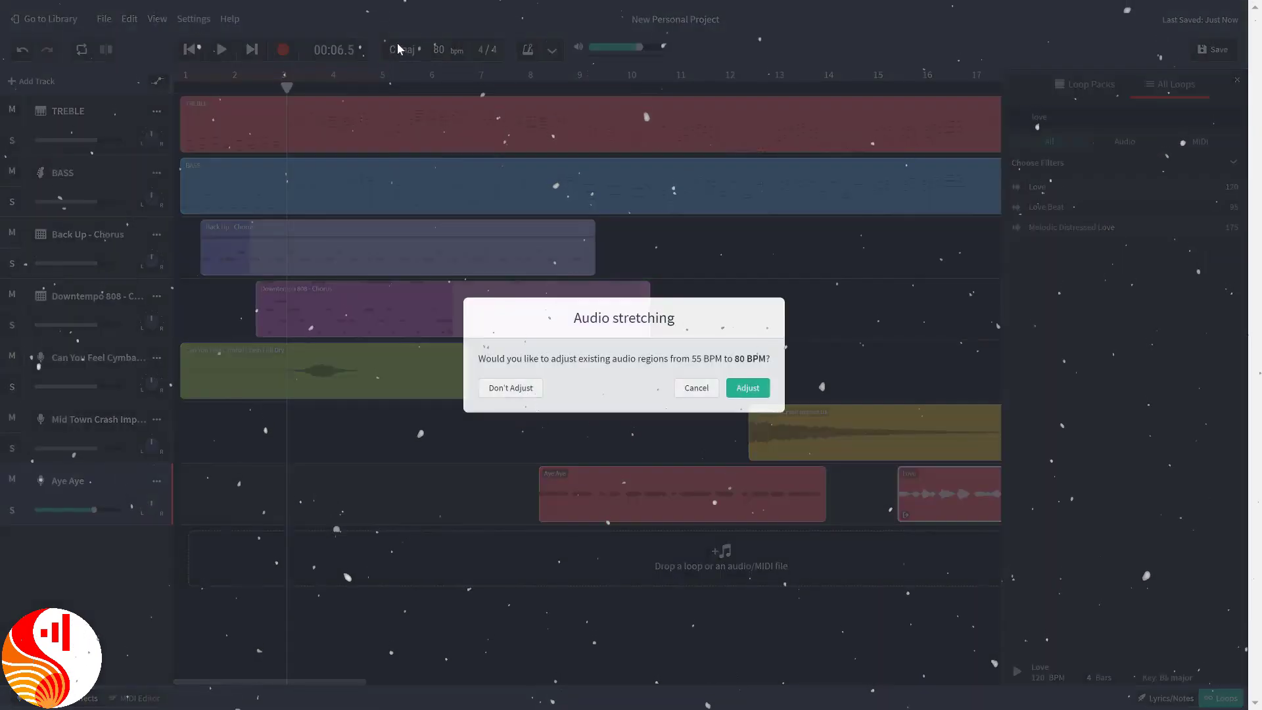
{"action": "left_click", "coordinate": [732, 390]}
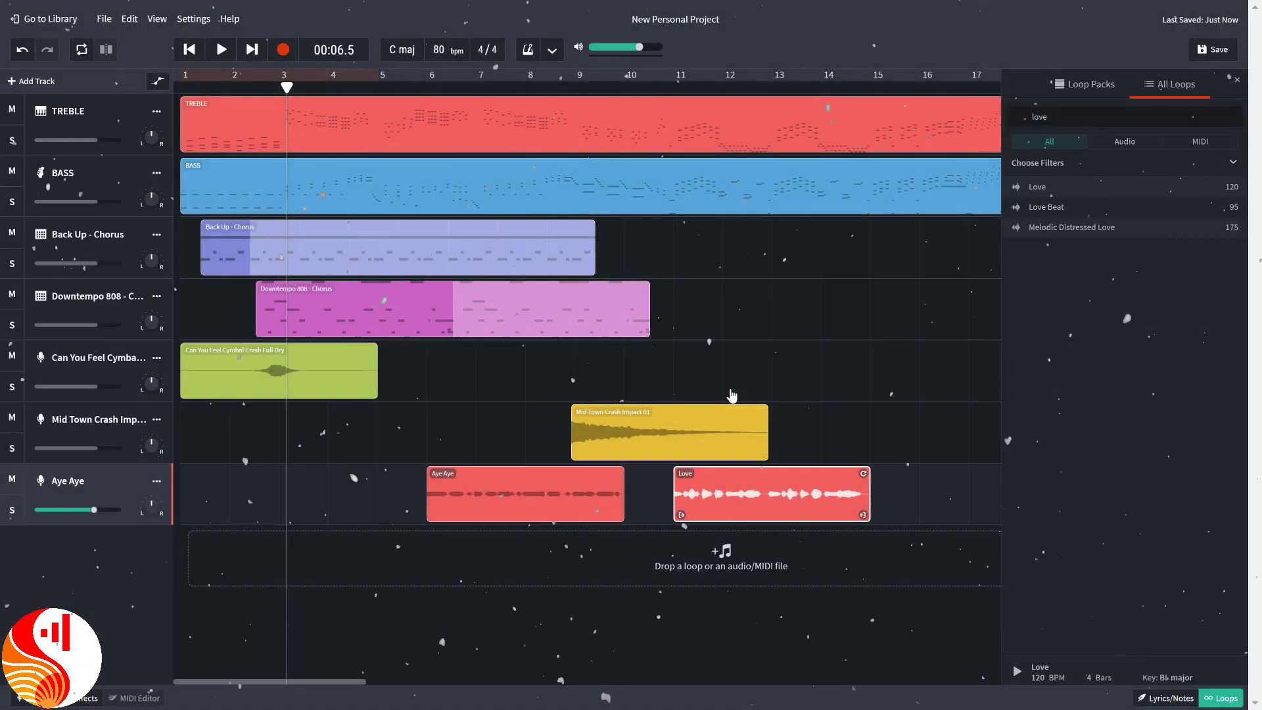
Reposition the Back Up - Chorus region to bar 1 and Downtempo 808 - Chorus to bar 3, playing the arrangement from the start.
{"action": "left_click", "coordinate": [186, 50]}
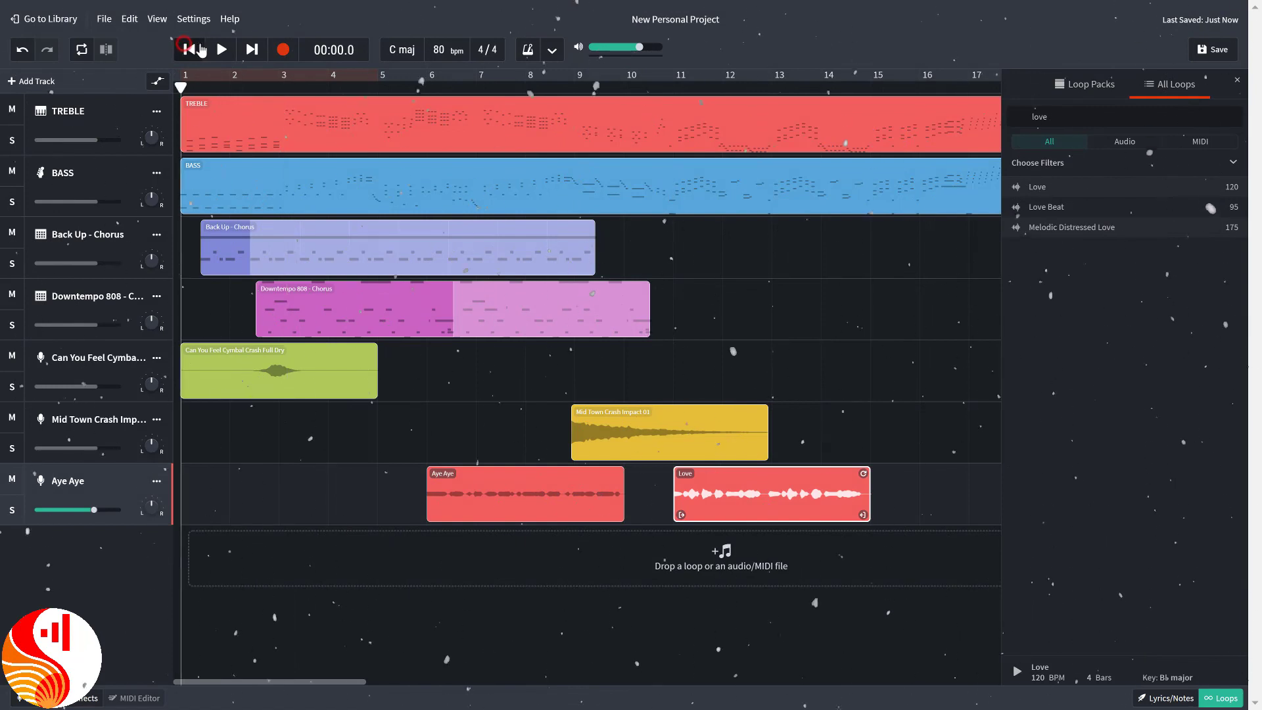
{"action": "left_click", "coordinate": [221, 49]}
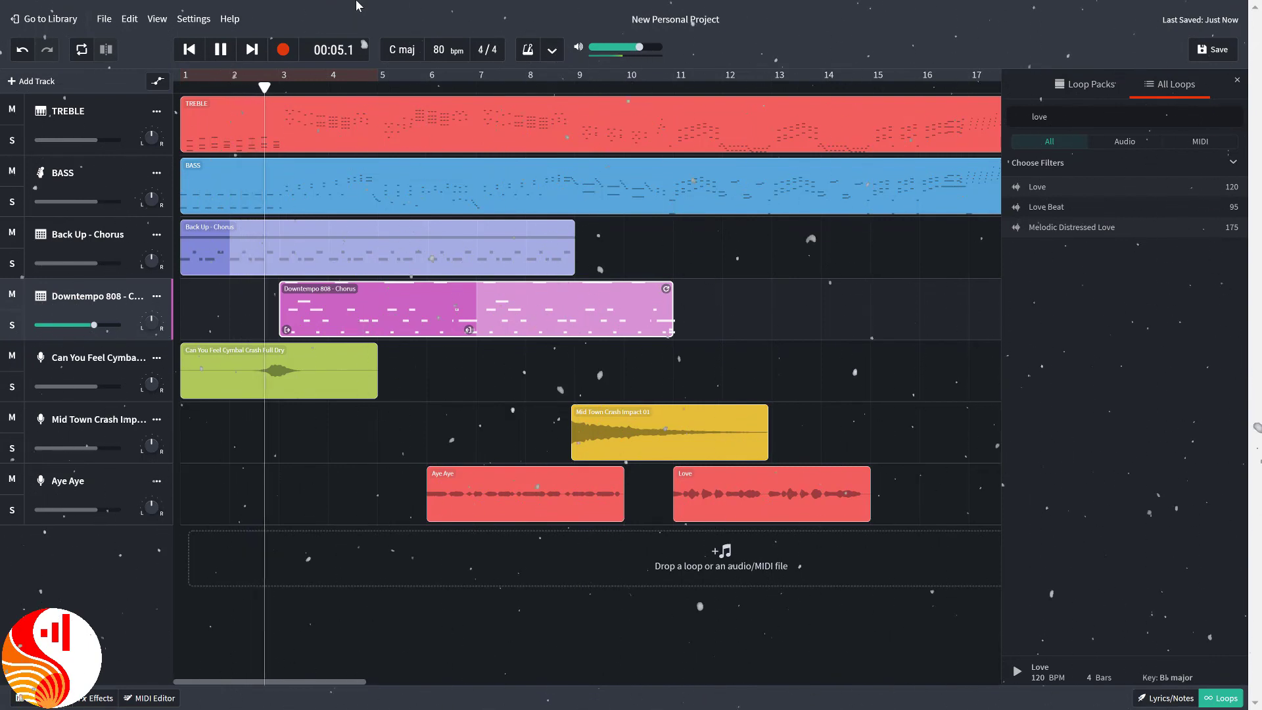
{"action": "left_click", "coordinate": [224, 51]}
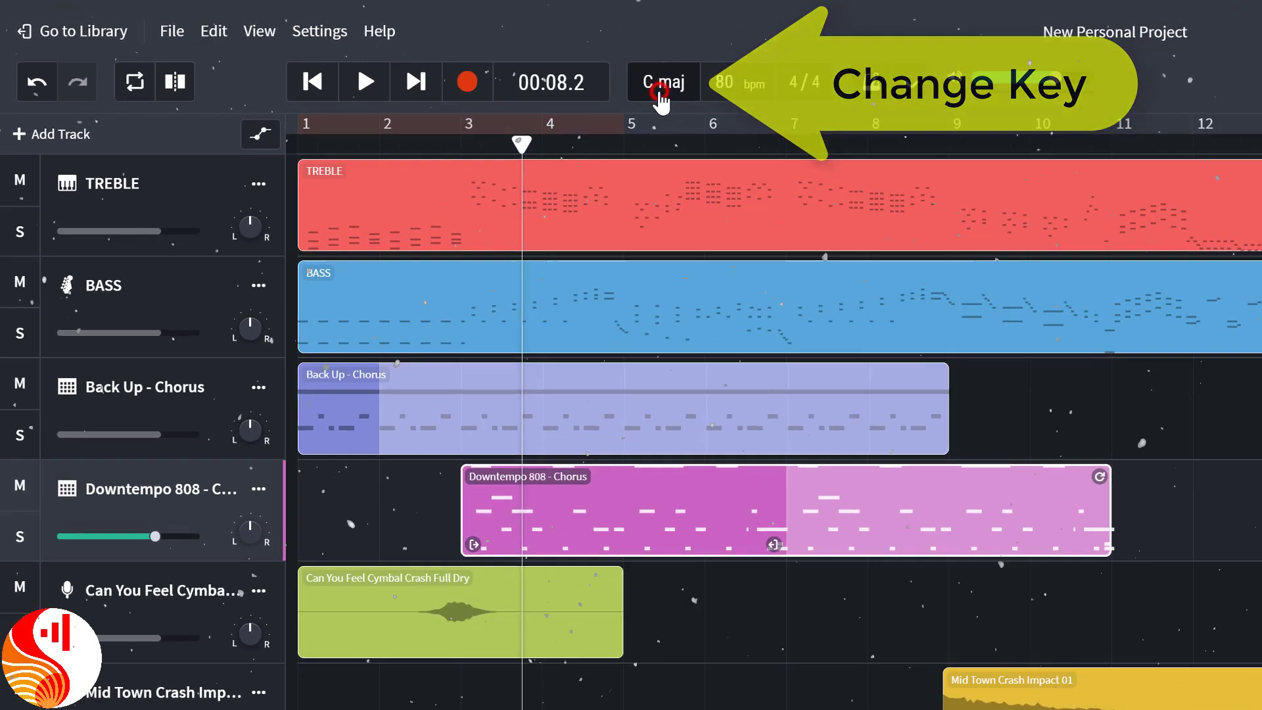
Try changing the project key to E major with the existing regions adjusted to it.
{"action": "left_click", "coordinate": [401, 53]}
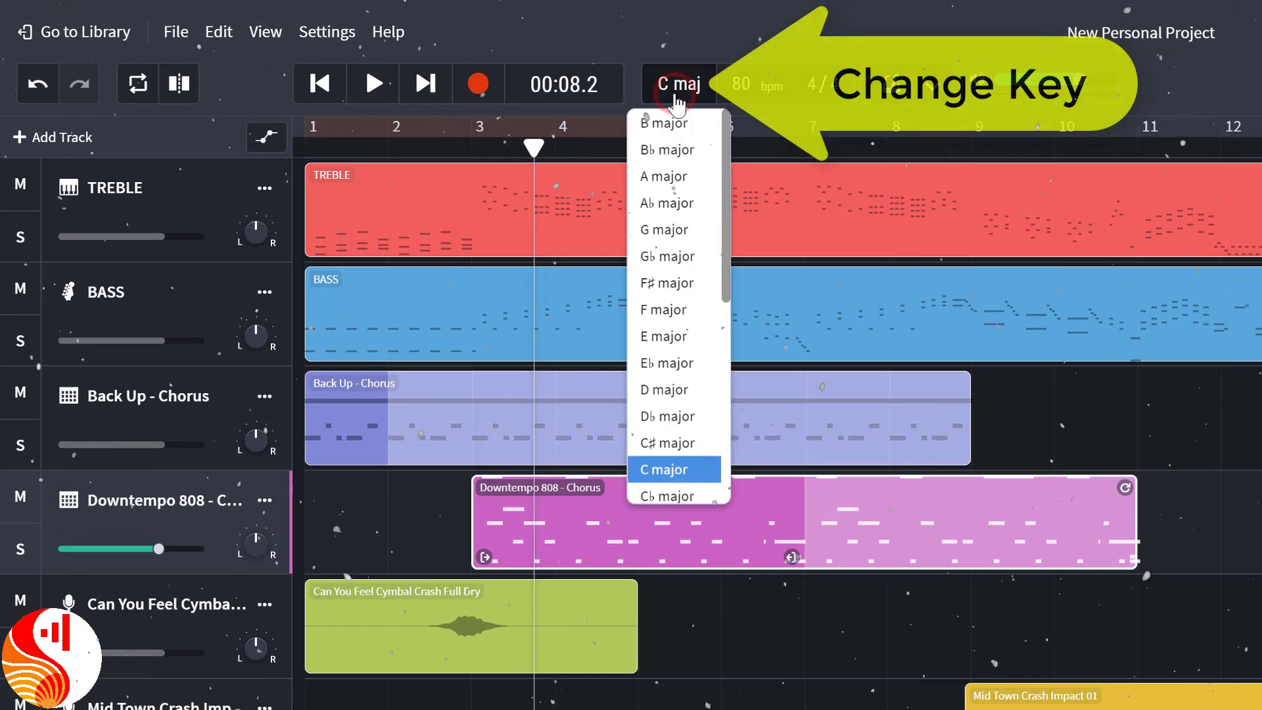
{"action": "left_click", "coordinate": [700, 337]}
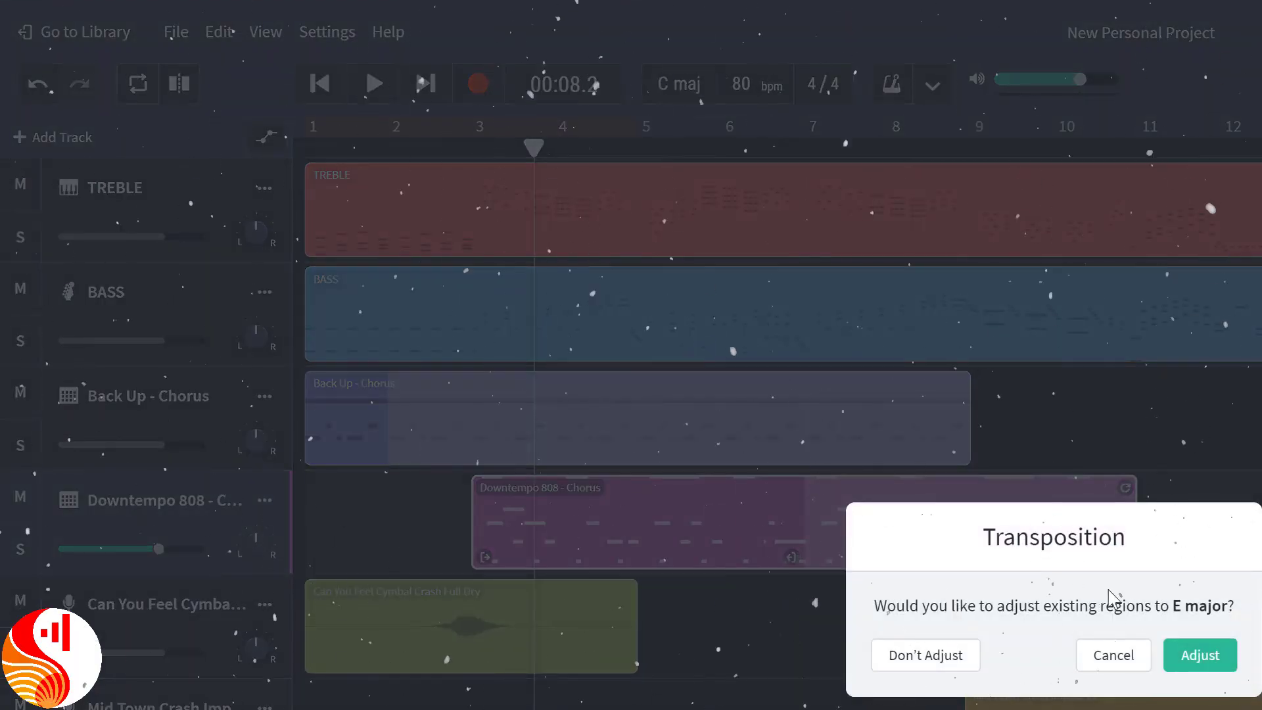
{"action": "left_click", "coordinate": [1206, 656]}
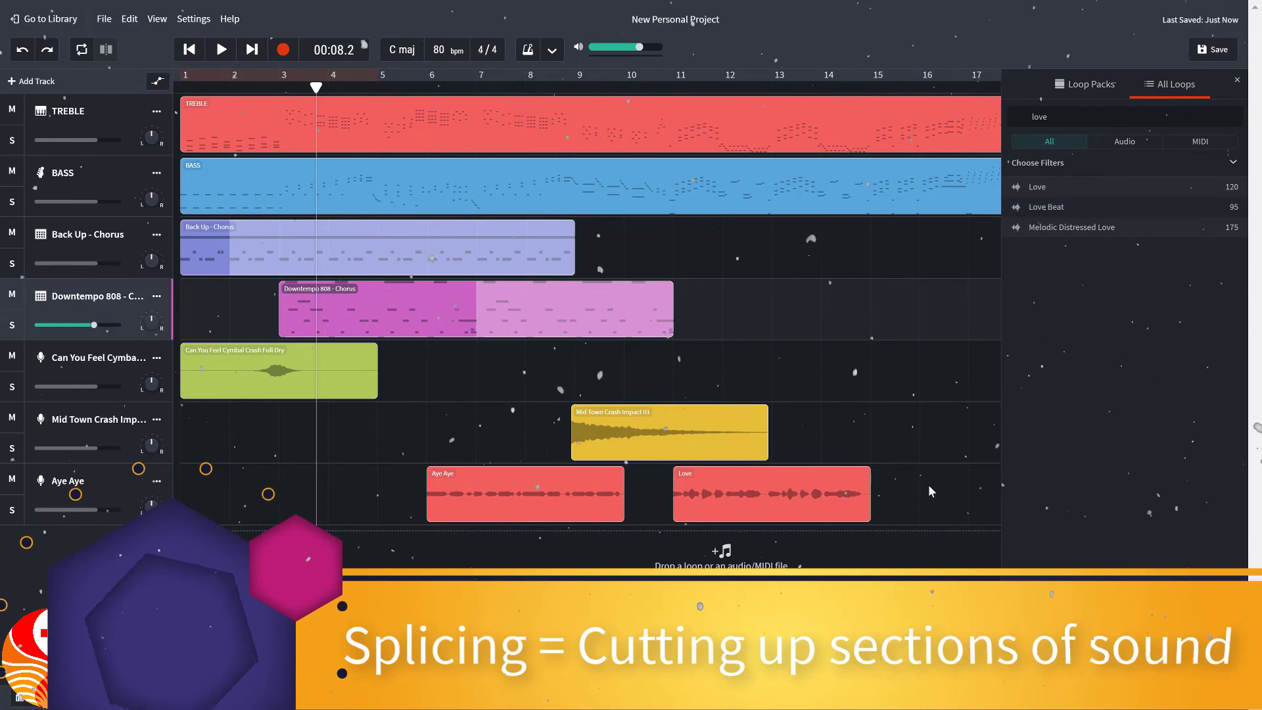
Split the Aye Aye region at bar 7 and move its second part to bar 8.
{"action": "left_click", "coordinate": [610, 472]}
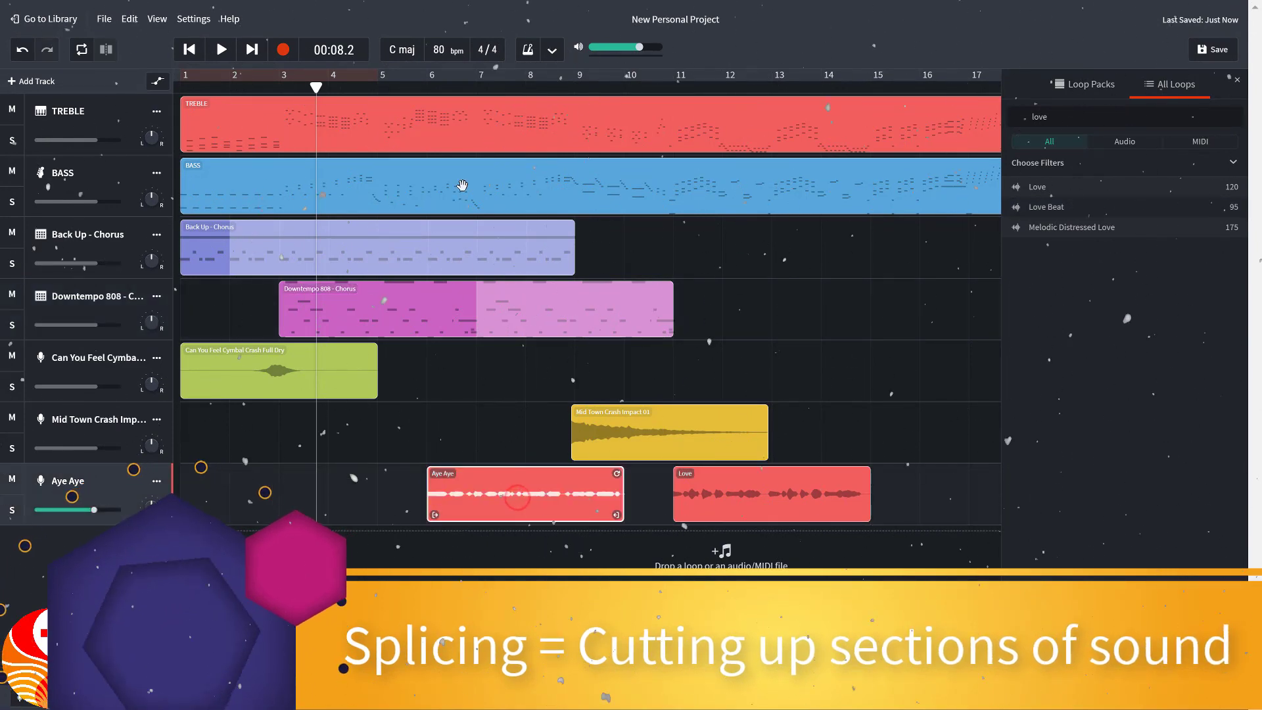
{"action": "left_click", "coordinate": [478, 76]}
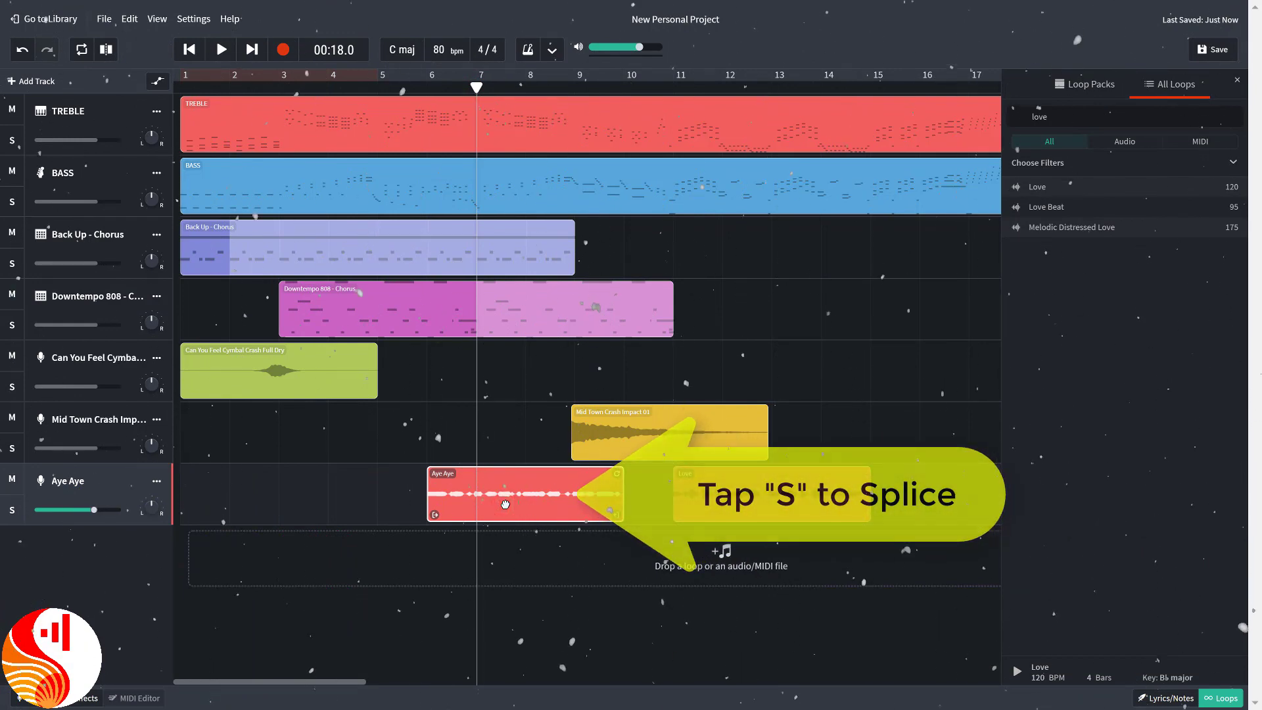
{"action": "key", "text": "s"}
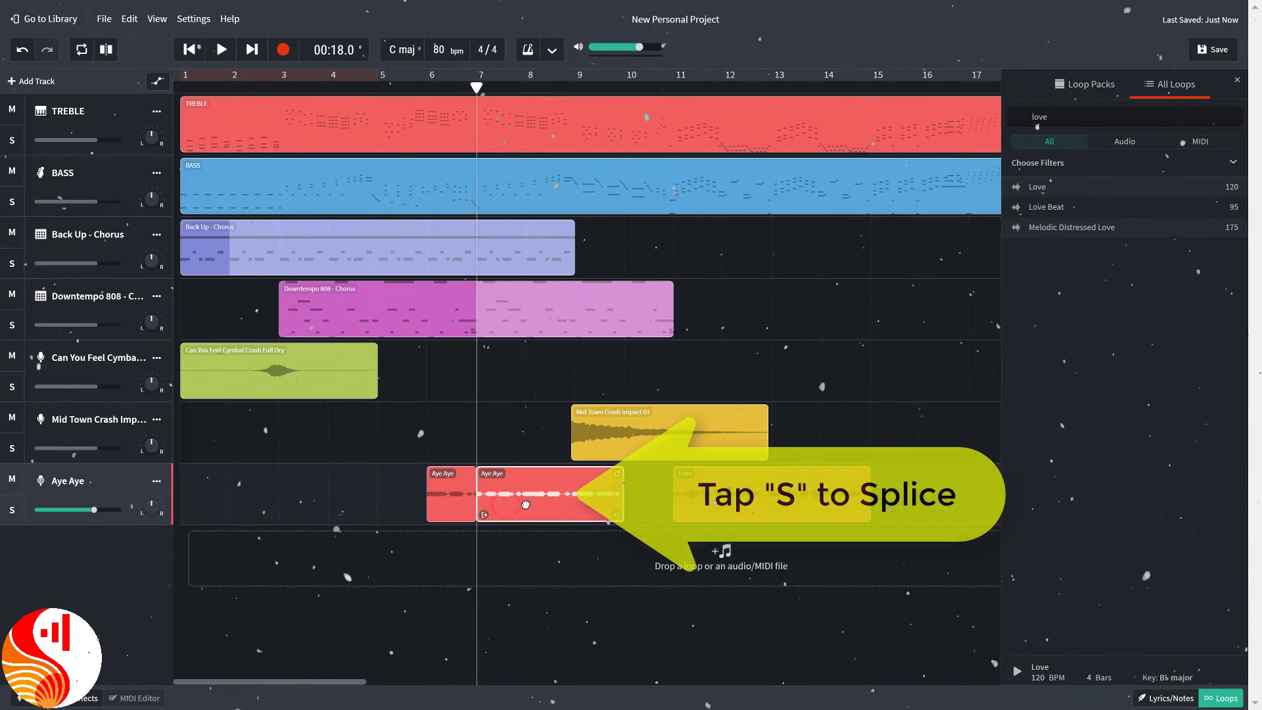
{"action": "left_click_drag", "start_coordinate": [504, 504], "coordinate": [547, 506]}
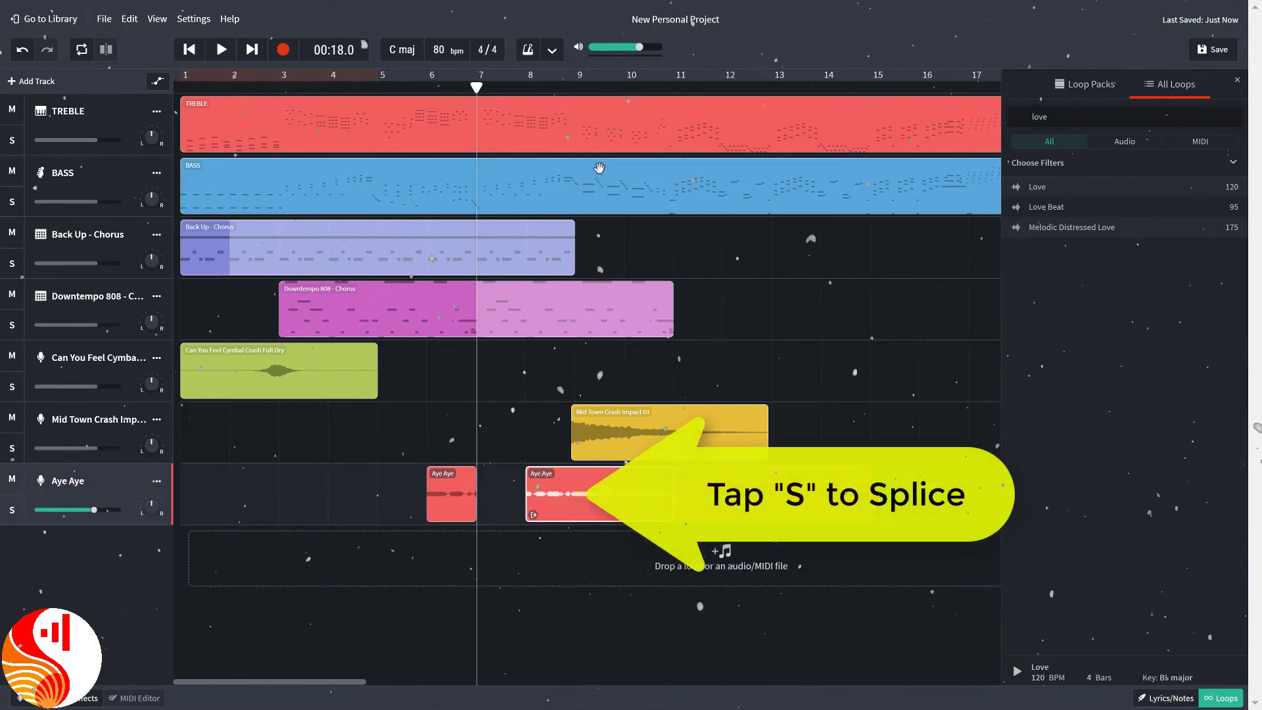
Split the Love region at bar 12 and move its second part to bar 13.
{"action": "left_click", "coordinate": [723, 87]}
{"action": "left_click", "coordinate": [729, 485]}
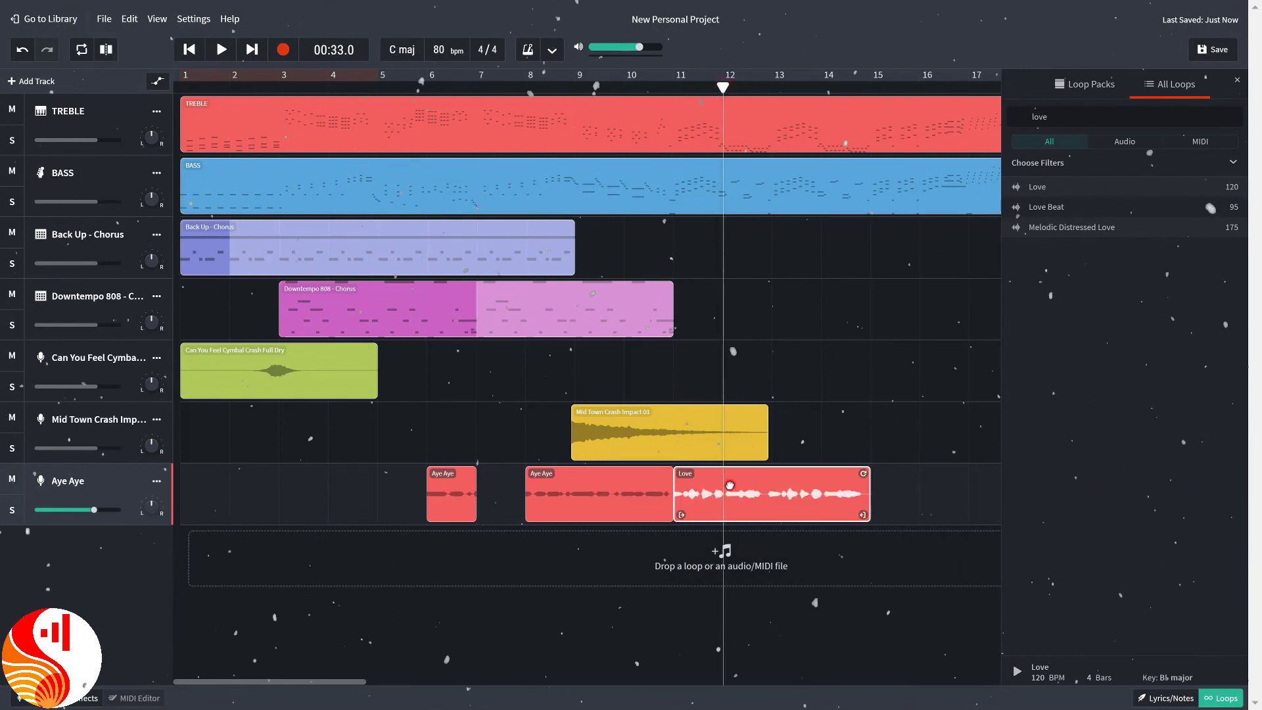
{"action": "key", "text": "s"}
{"action": "left_click_drag", "start_coordinate": [729, 484], "coordinate": [770, 494]}
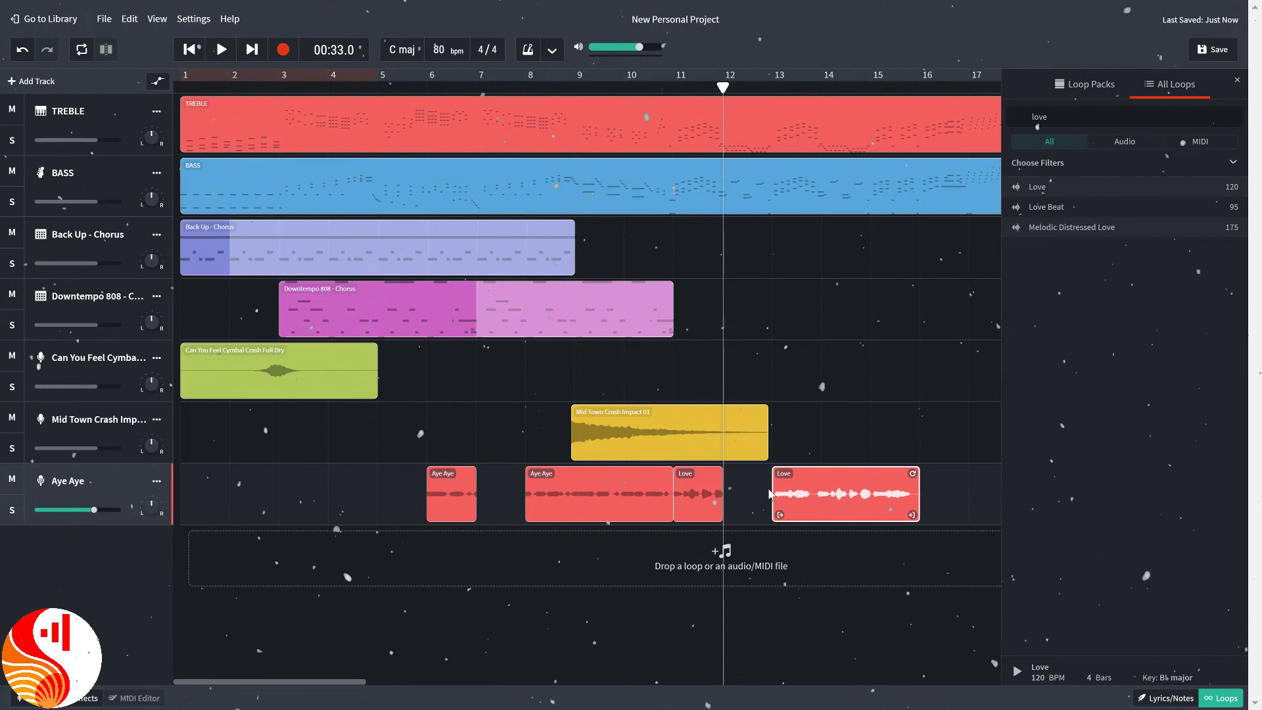
Move the BASS region to start at bar 3 and the Back Up - Chorus region to start at bar 5.
{"action": "left_click_drag", "start_coordinate": [246, 173], "coordinate": [329, 175]}
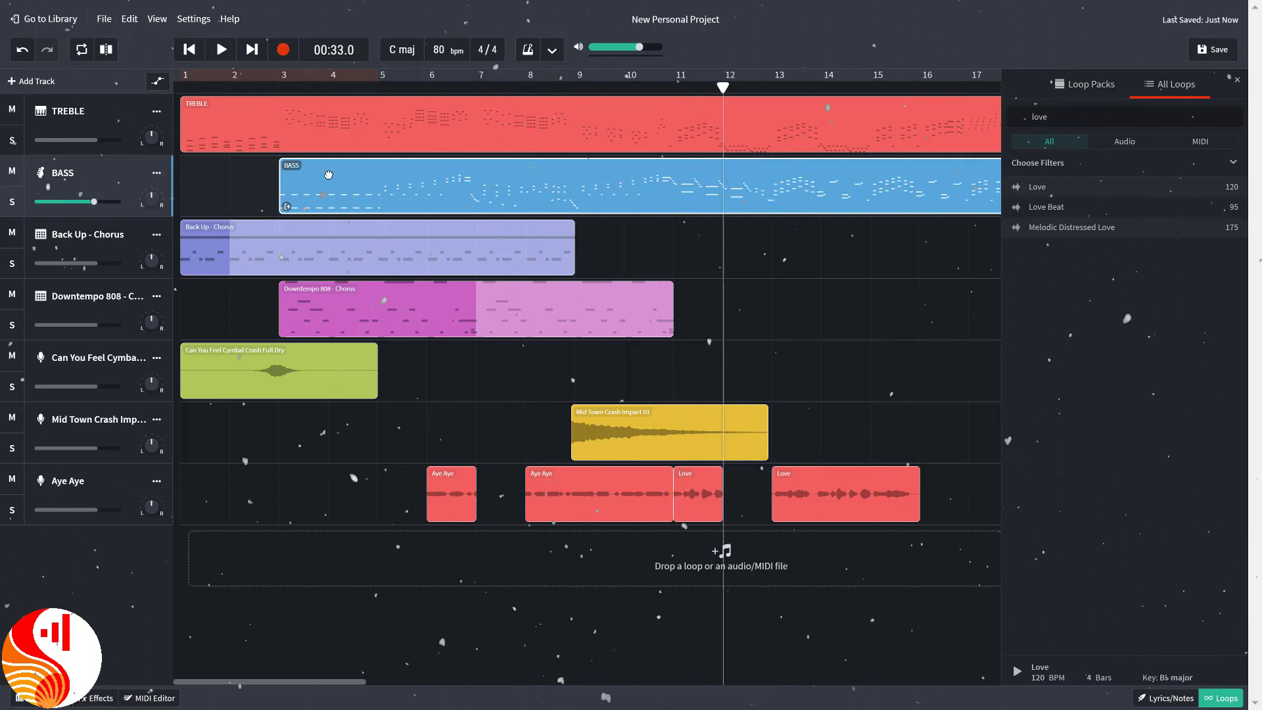
{"action": "left_click", "coordinate": [286, 108]}
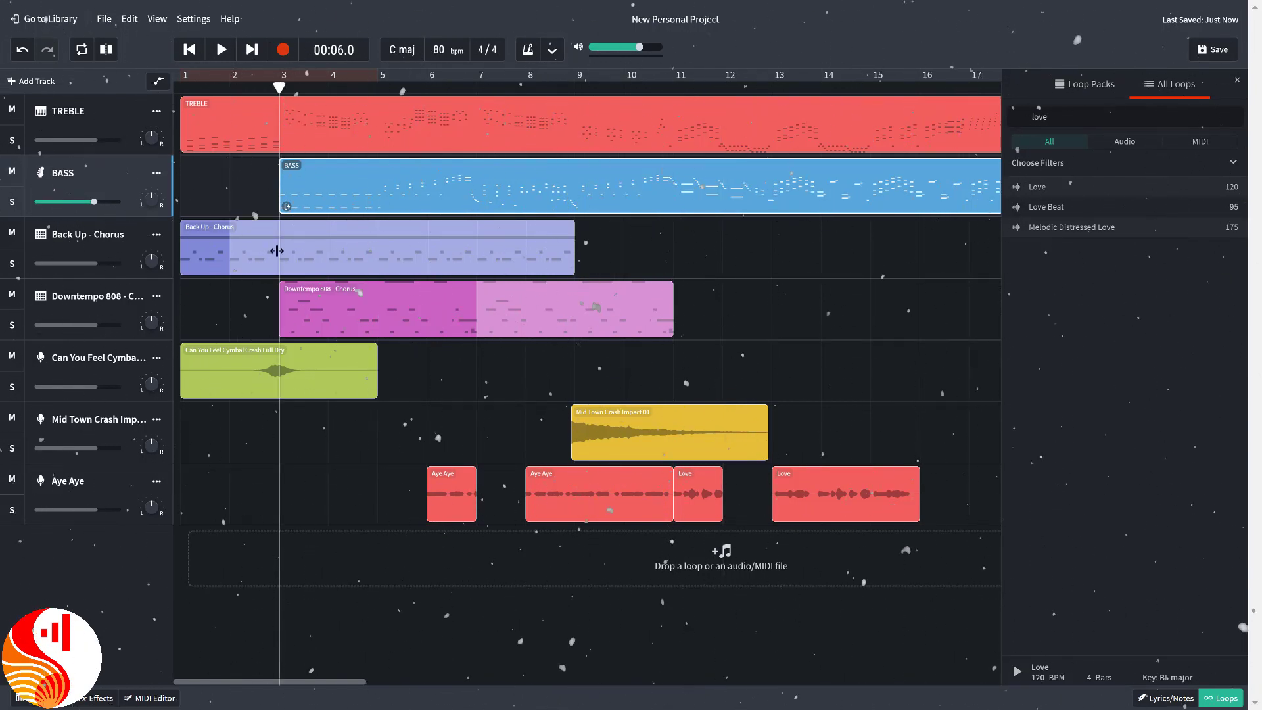
{"action": "left_click_drag", "start_coordinate": [249, 234], "coordinate": [427, 231]}
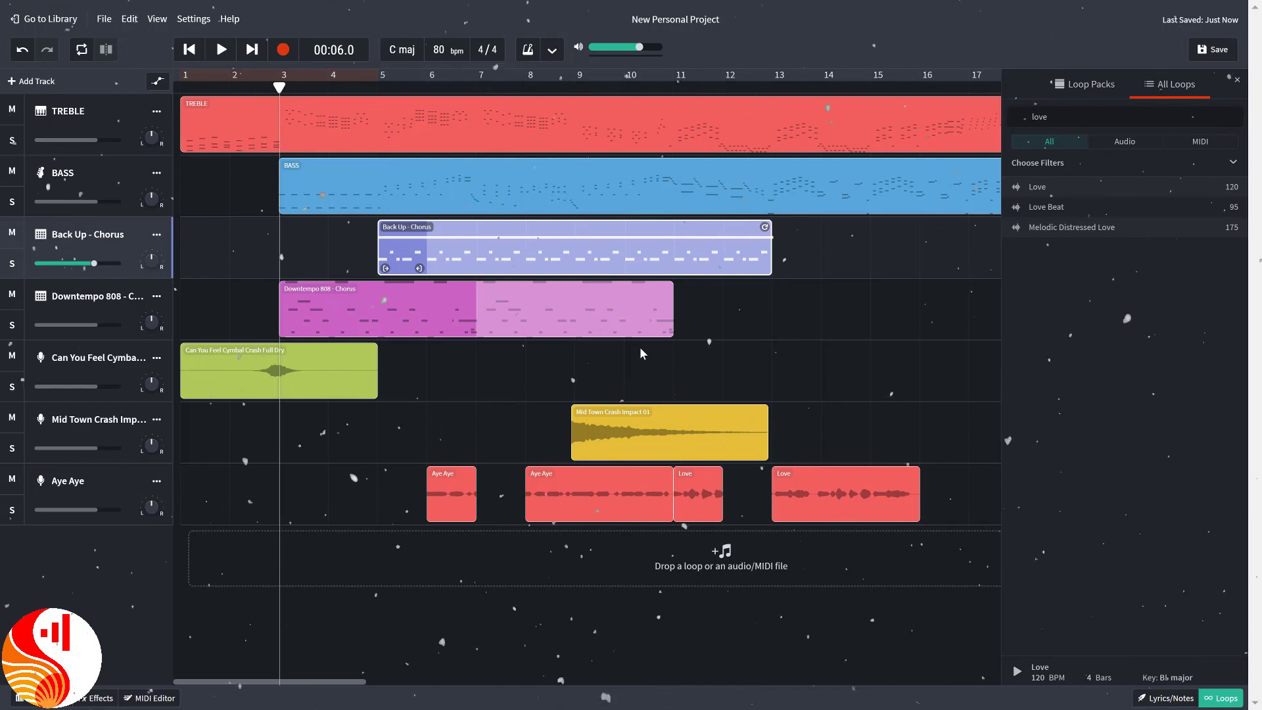
Loosen the grid snapping and trim the ends of both Love regions, the first to about bar 11.75 and the second to just past bar 15.
{"action": "left_click", "coordinate": [157, 18]}
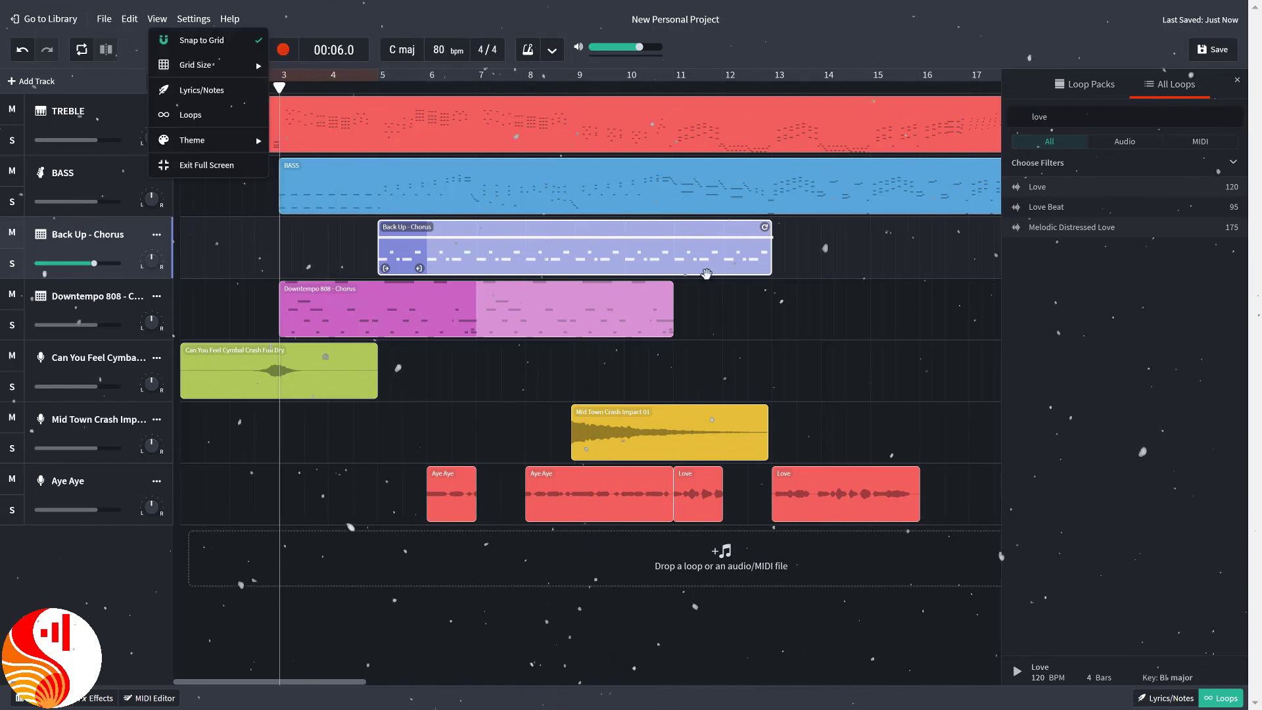
{"action": "left_click", "coordinate": [722, 498]}
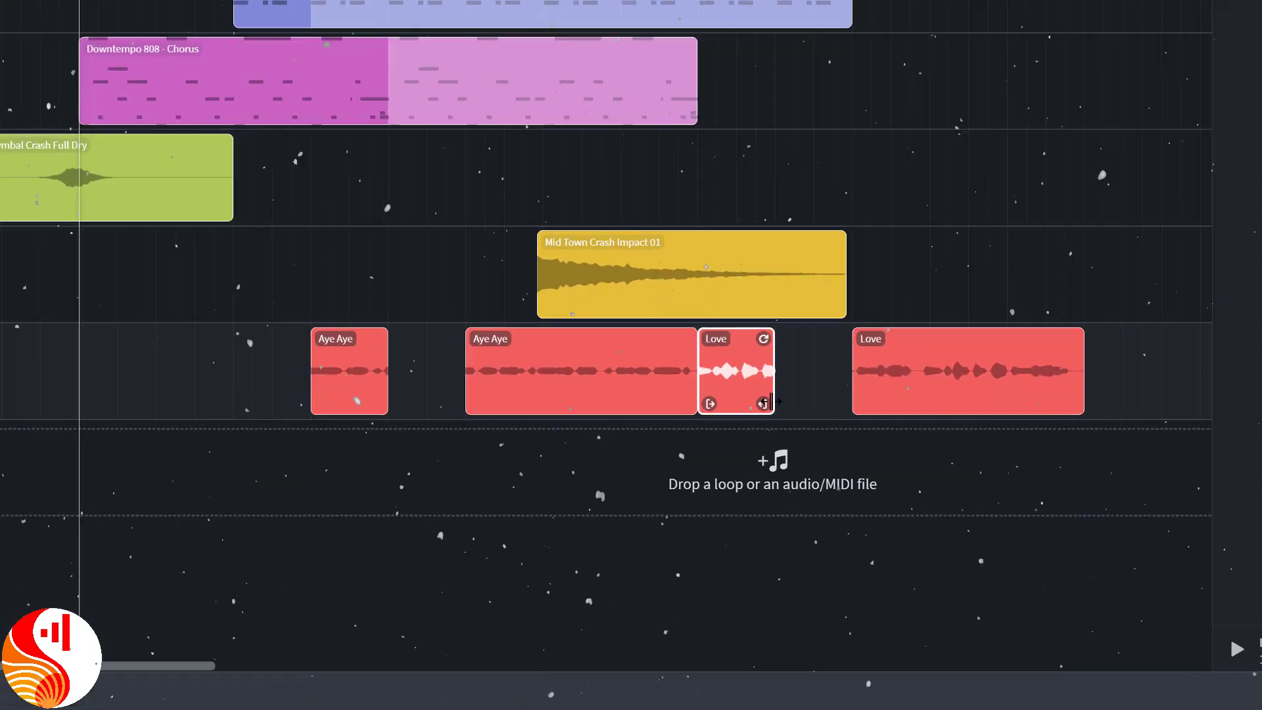
{"action": "left_click_drag", "start_coordinate": [771, 403], "coordinate": [756, 402]}
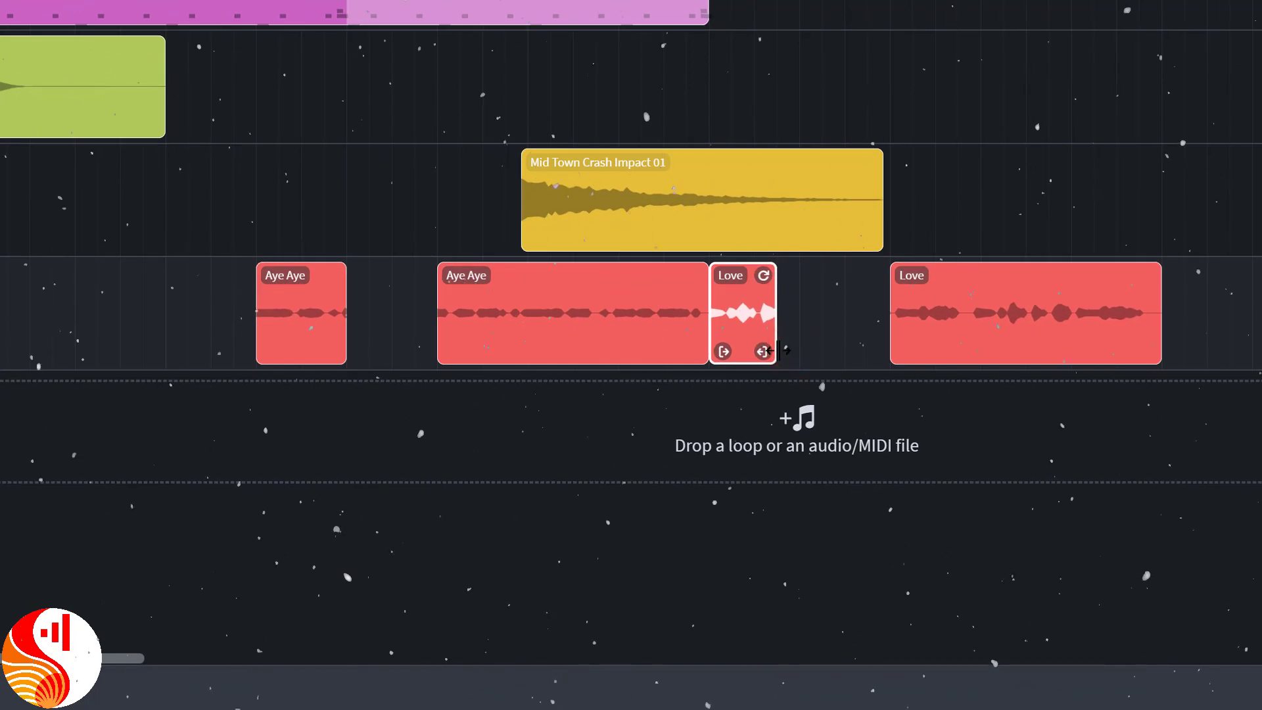
{"action": "left_click", "coordinate": [996, 312]}
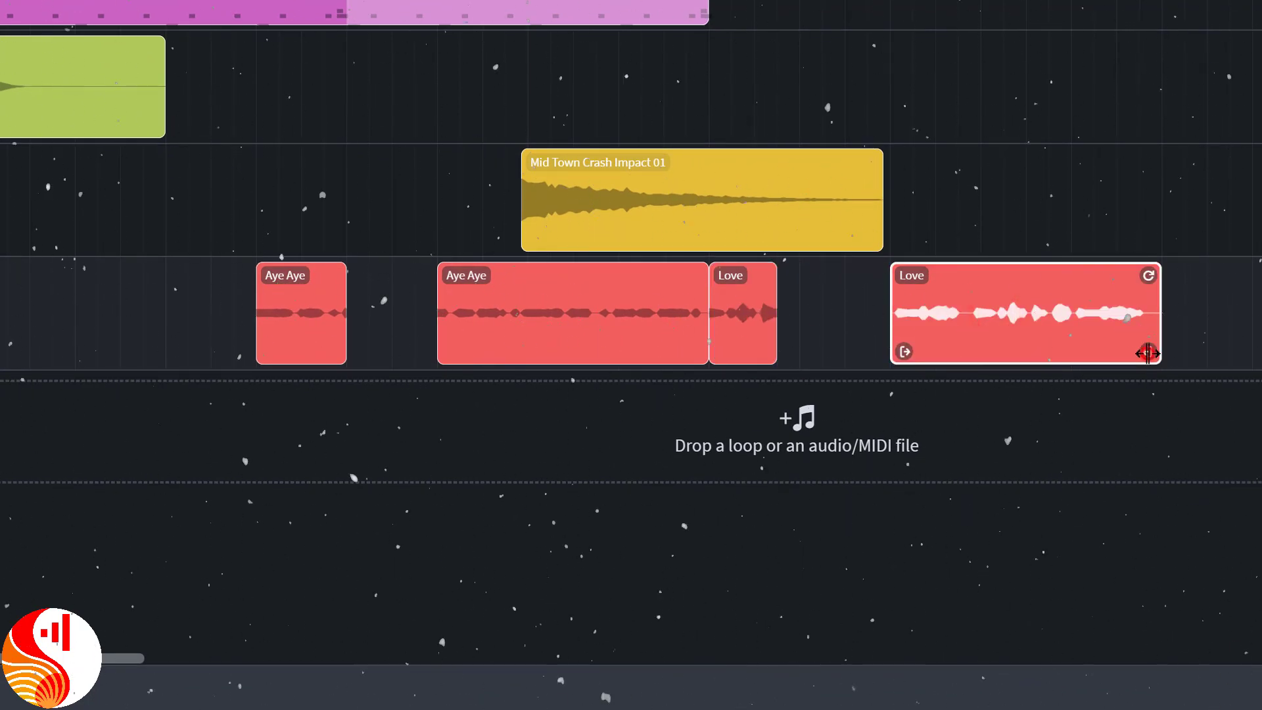
{"action": "left_click_drag", "start_coordinate": [1147, 353], "coordinate": [1065, 365]}
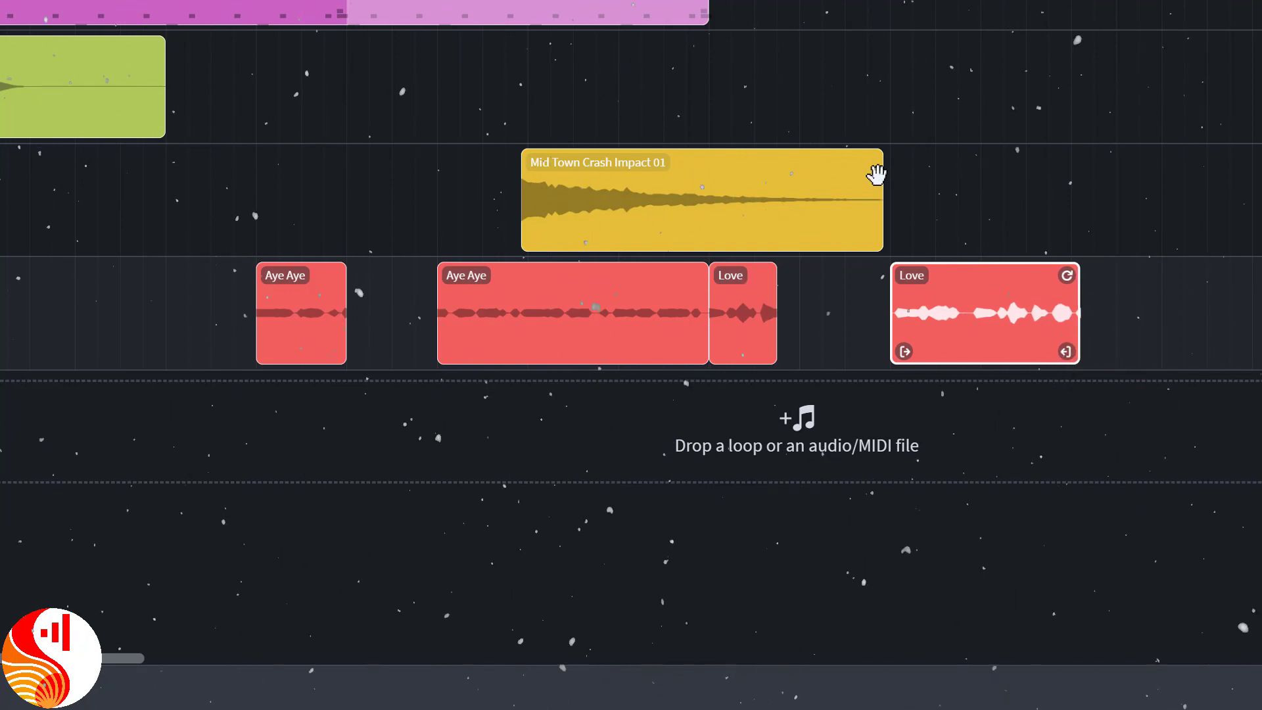
Split the second Aye Aye region at 00:25.2 and 00:26.3 and delete the short piece between the cuts.
{"action": "left_click", "coordinate": [654, 314]}
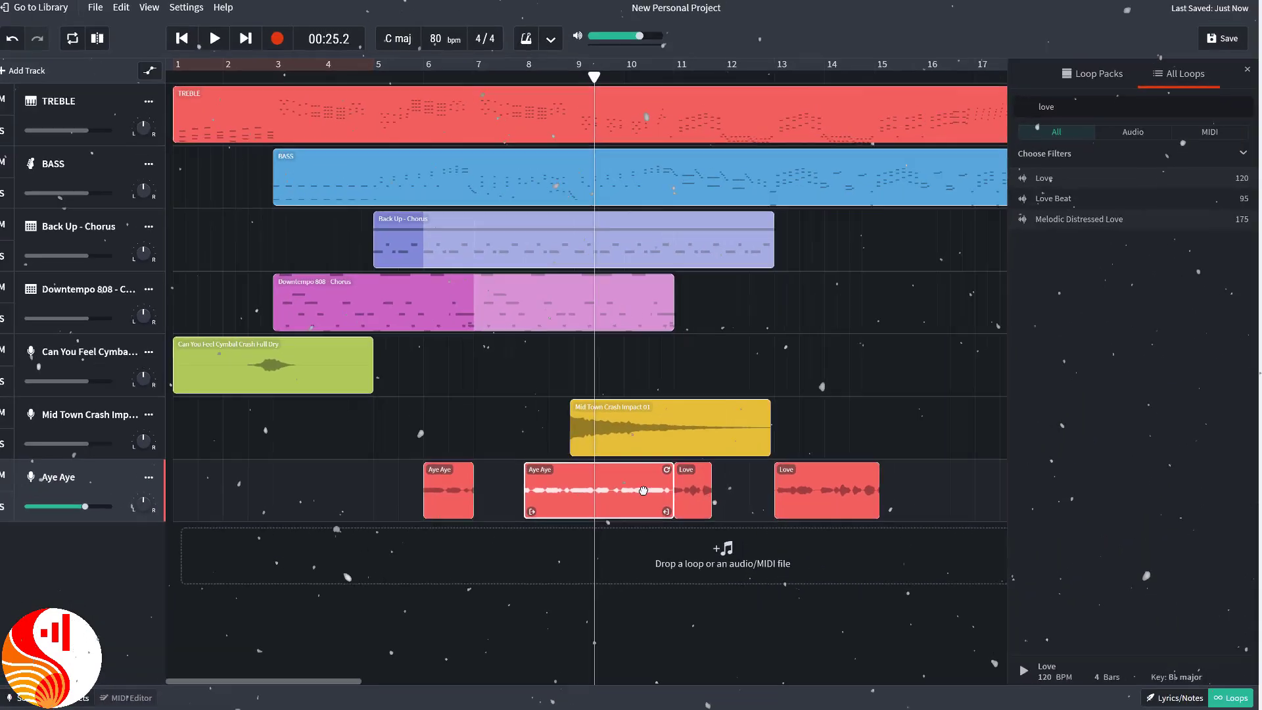
{"action": "key", "text": "ctrl+e"}
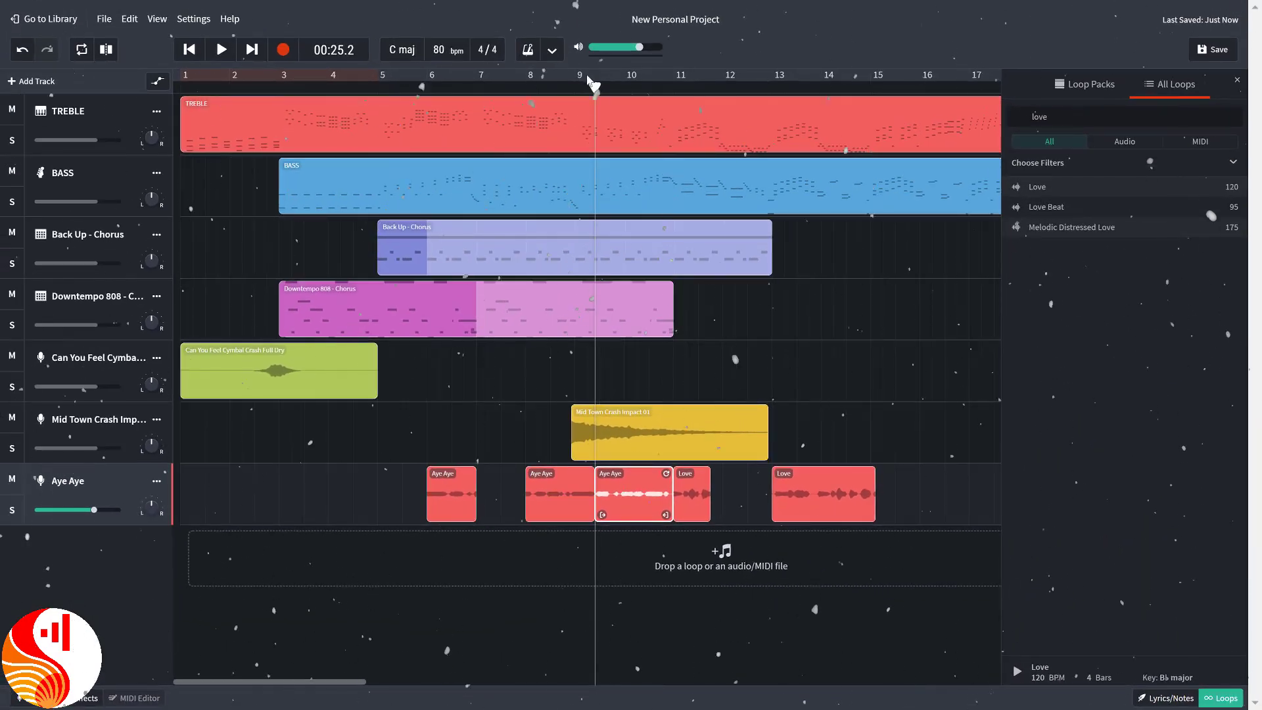
{"action": "left_click_drag", "start_coordinate": [591, 82], "coordinate": [612, 85]}
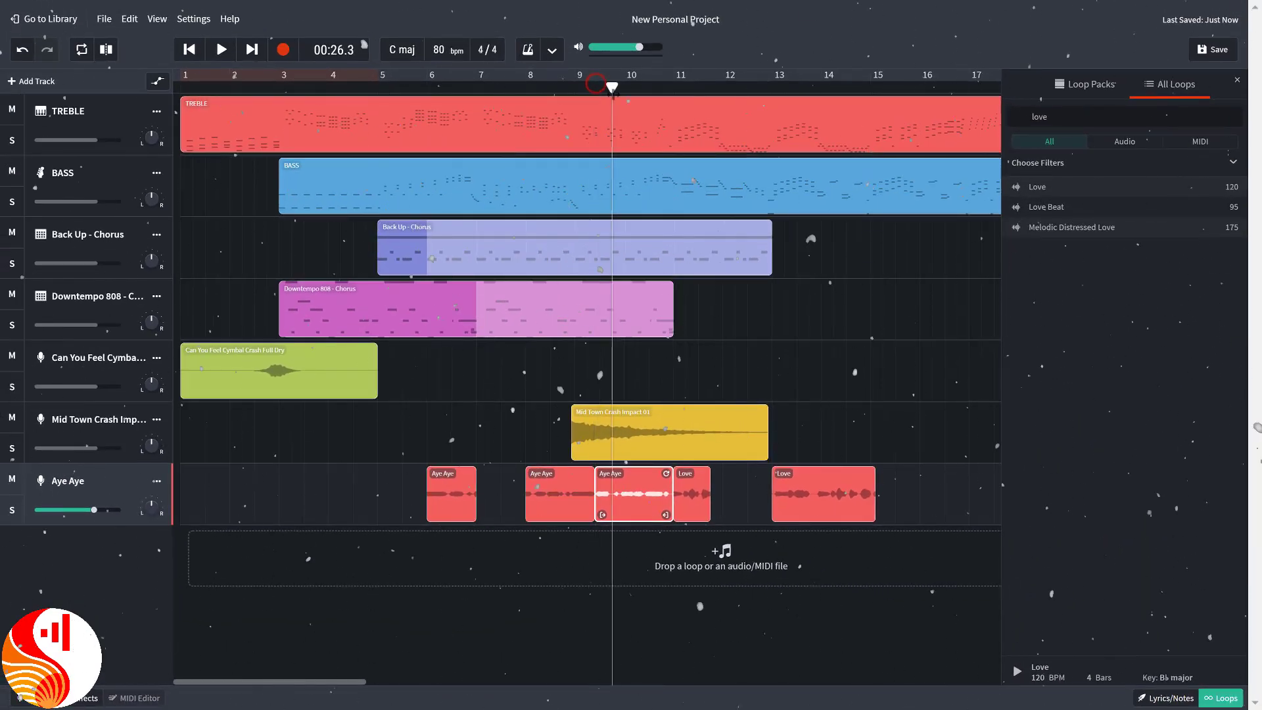
{"action": "key", "text": "ctrl+e"}
{"action": "left_click", "coordinate": [601, 478]}
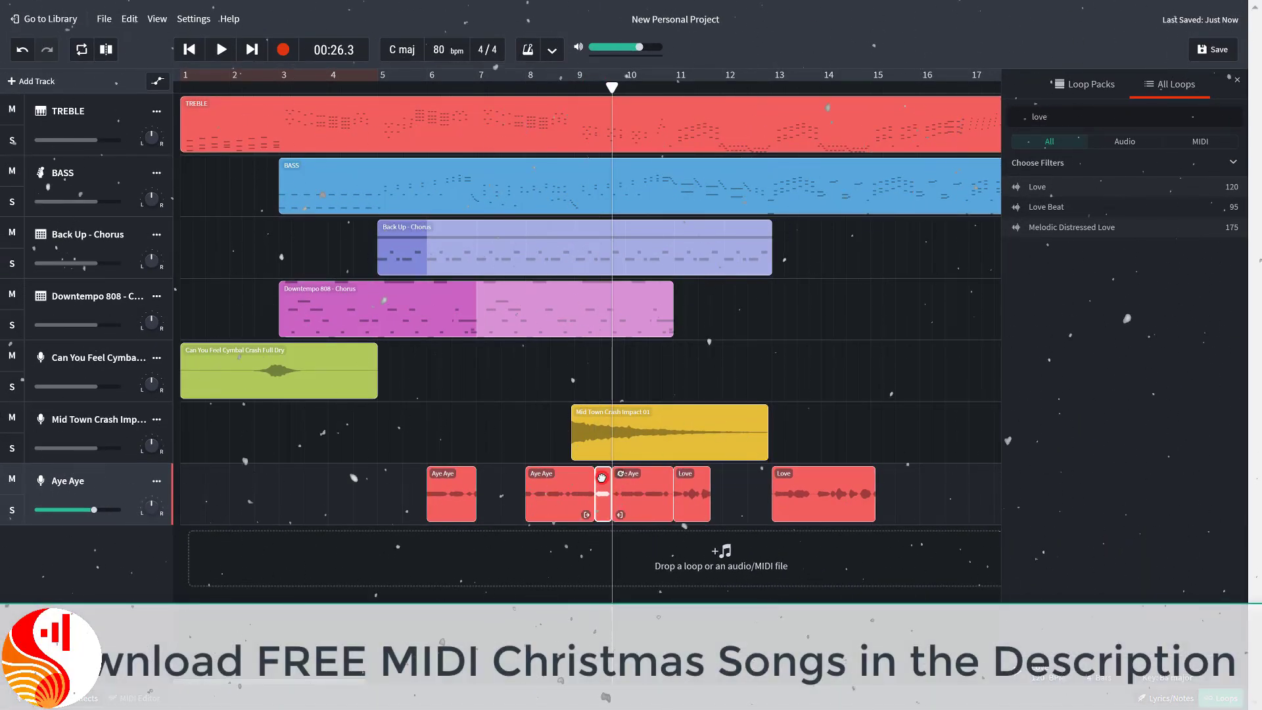
{"action": "key", "text": "Delete"}
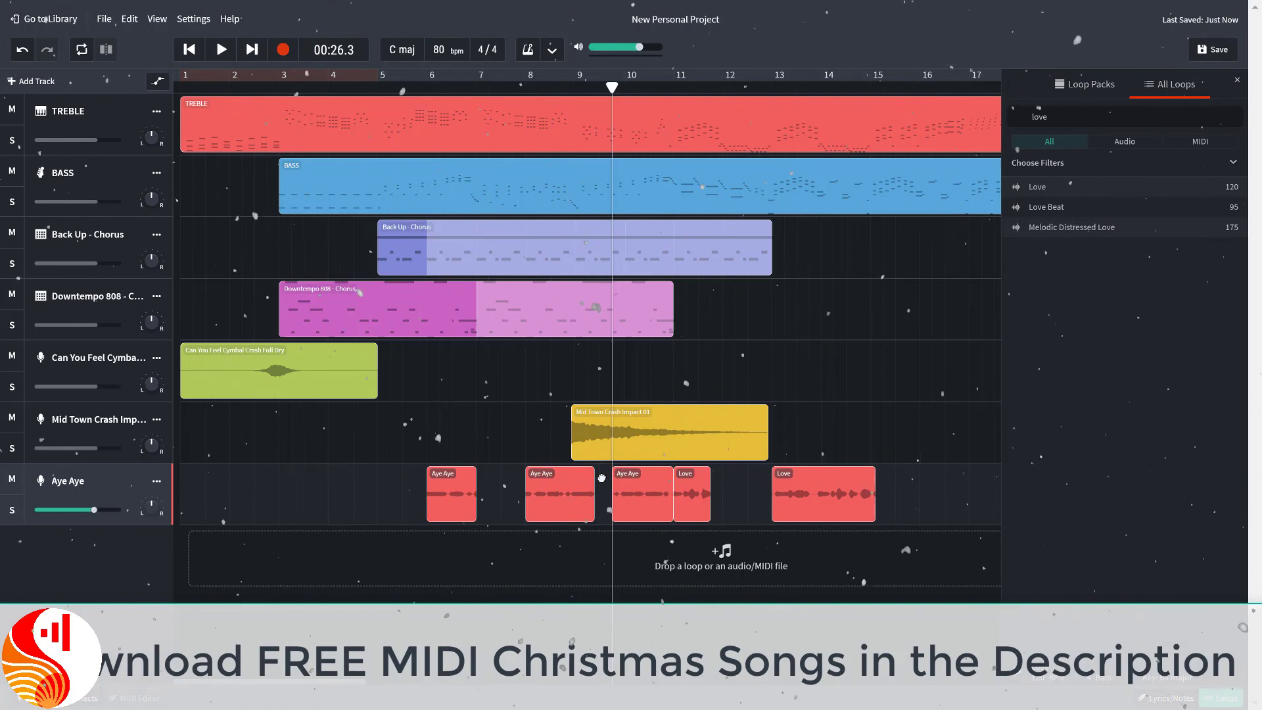
Move the Mid Town Crash Impact 01 region onto the Can You Feel Cymbal Crash track at bar 14.
{"action": "left_click_drag", "start_coordinate": [675, 422], "coordinate": [928, 399]}
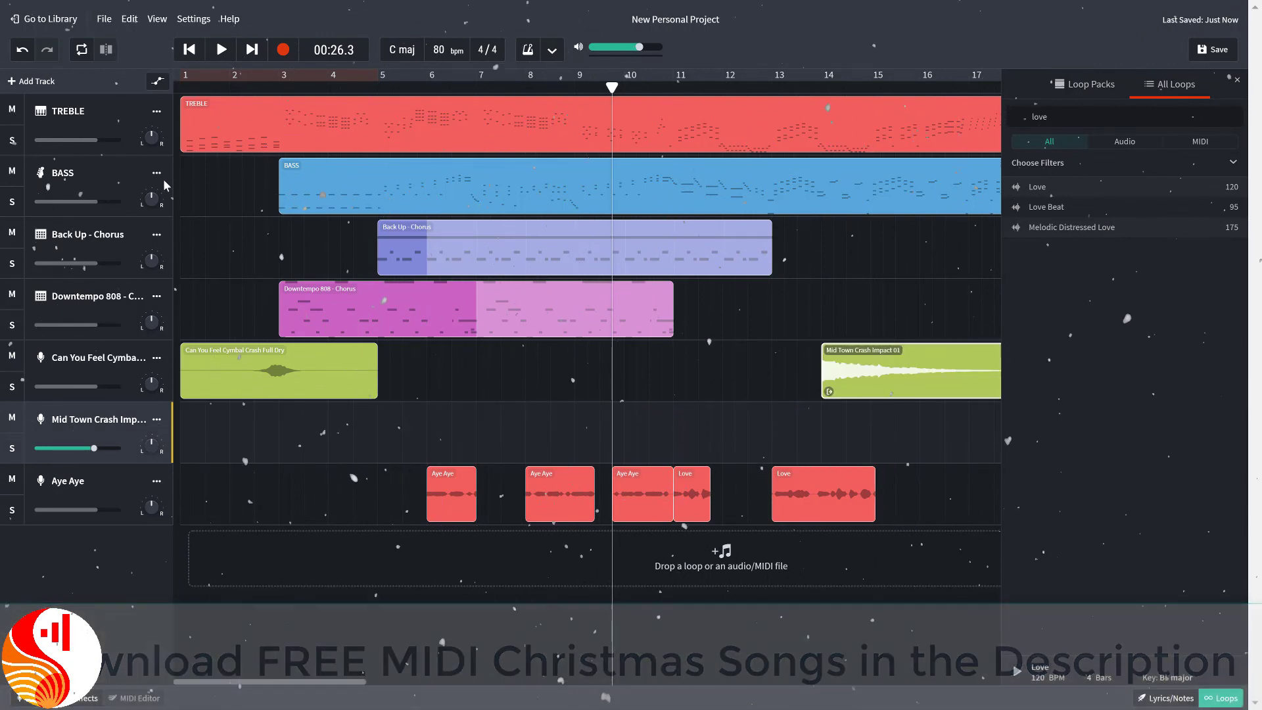
Add a Voice/Mic track and record a short vocal take on it starting at bar 18.
{"action": "left_click", "coordinate": [34, 88]}
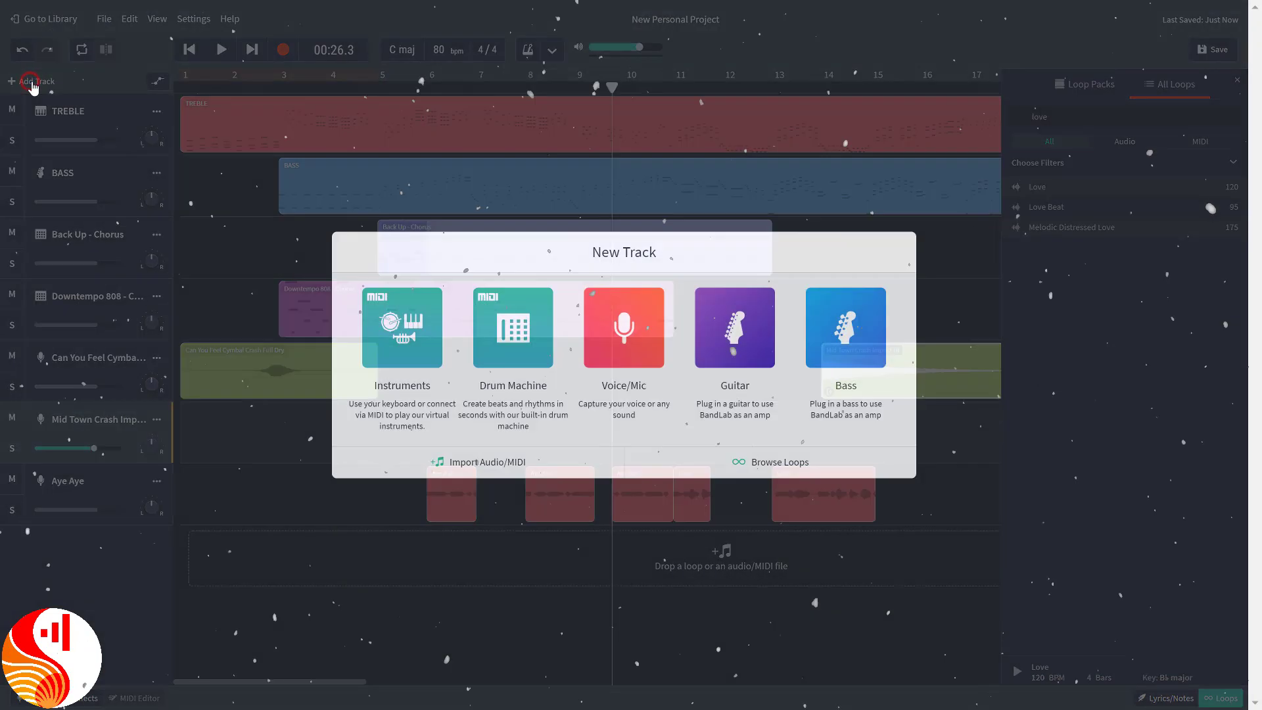
{"action": "left_click", "coordinate": [611, 309]}
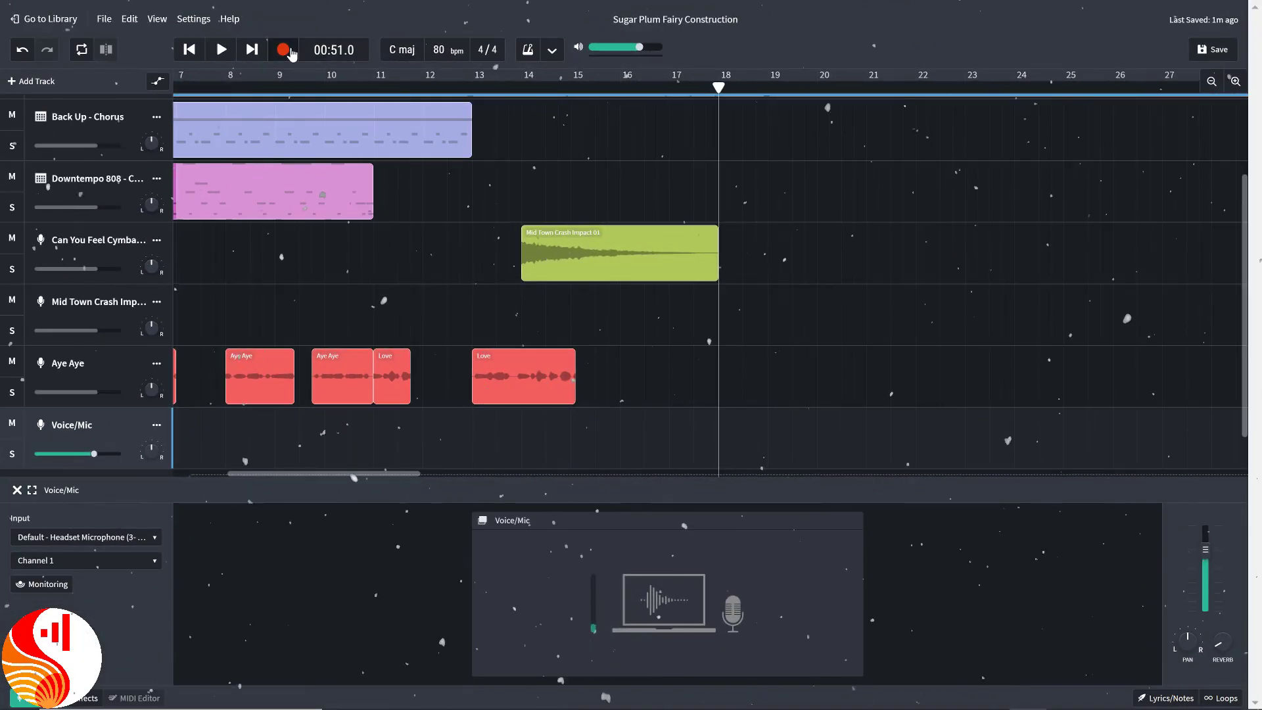
{"action": "left_click", "coordinate": [292, 54]}
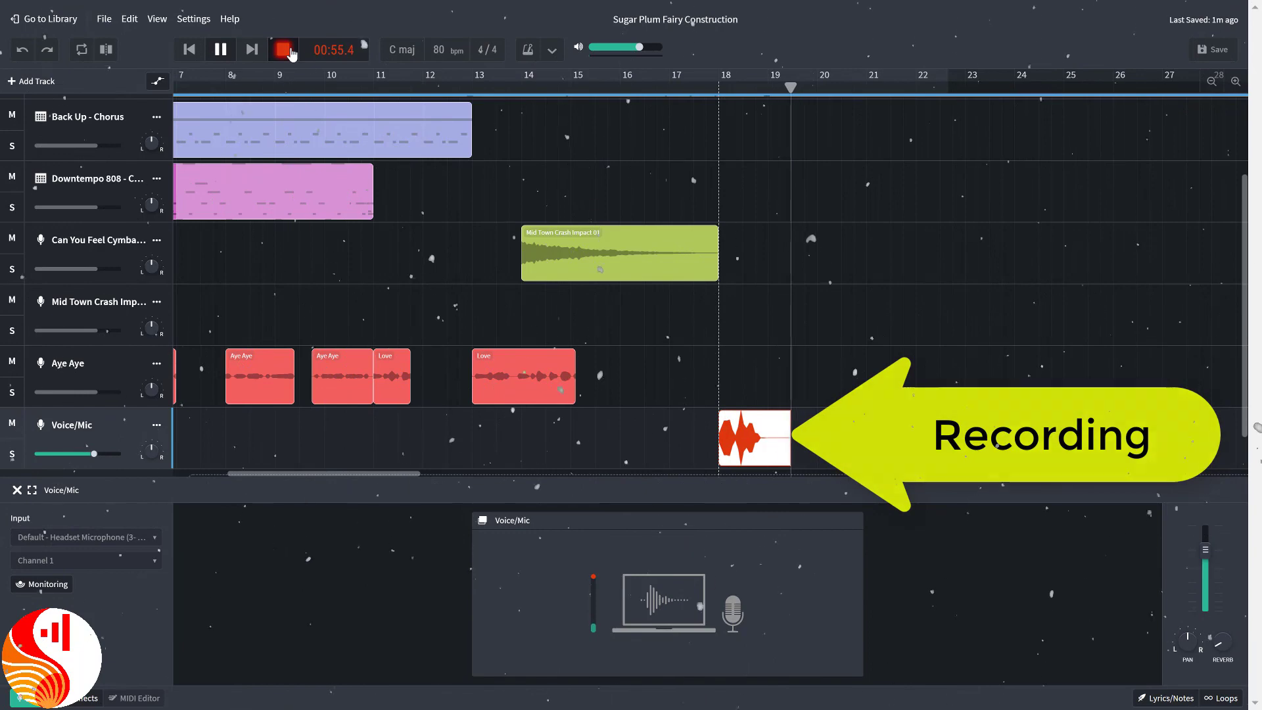
{"action": "left_click", "coordinate": [291, 54]}
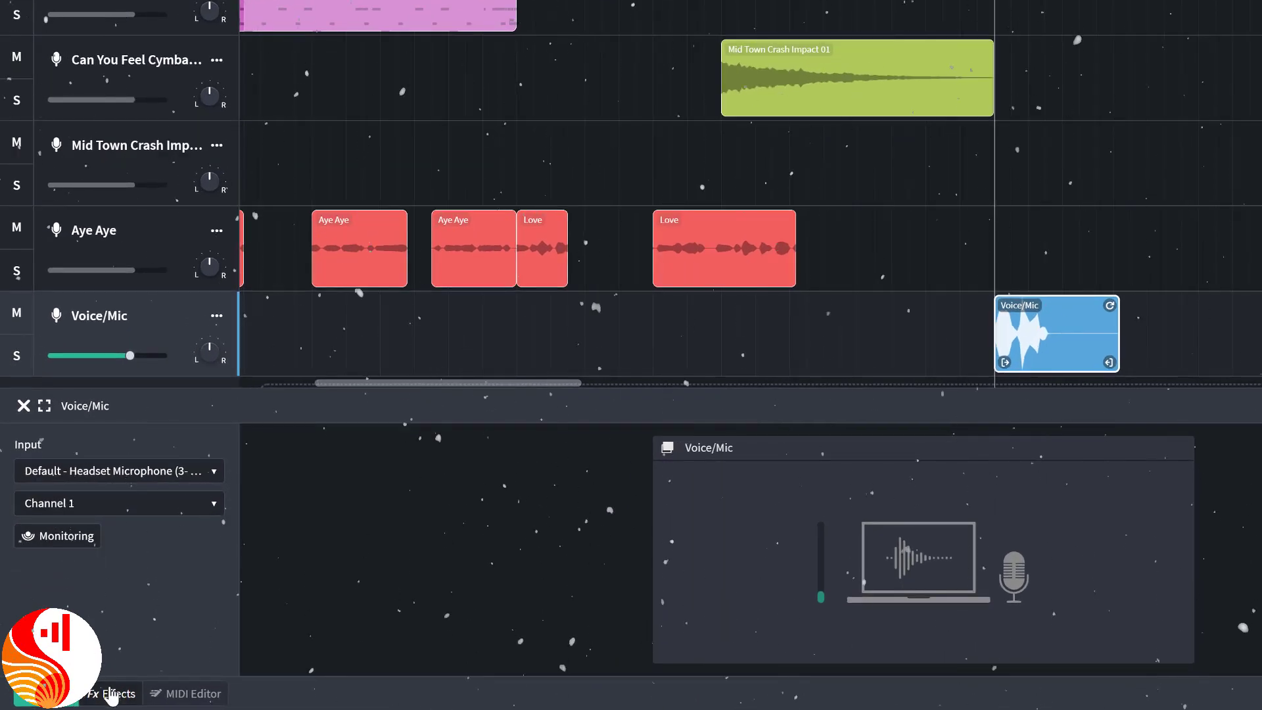
Apply the Large Hall effects preset to the Voice/Mic track and add a D-Delay effect after the reverb.
{"action": "left_click", "coordinate": [113, 695]}
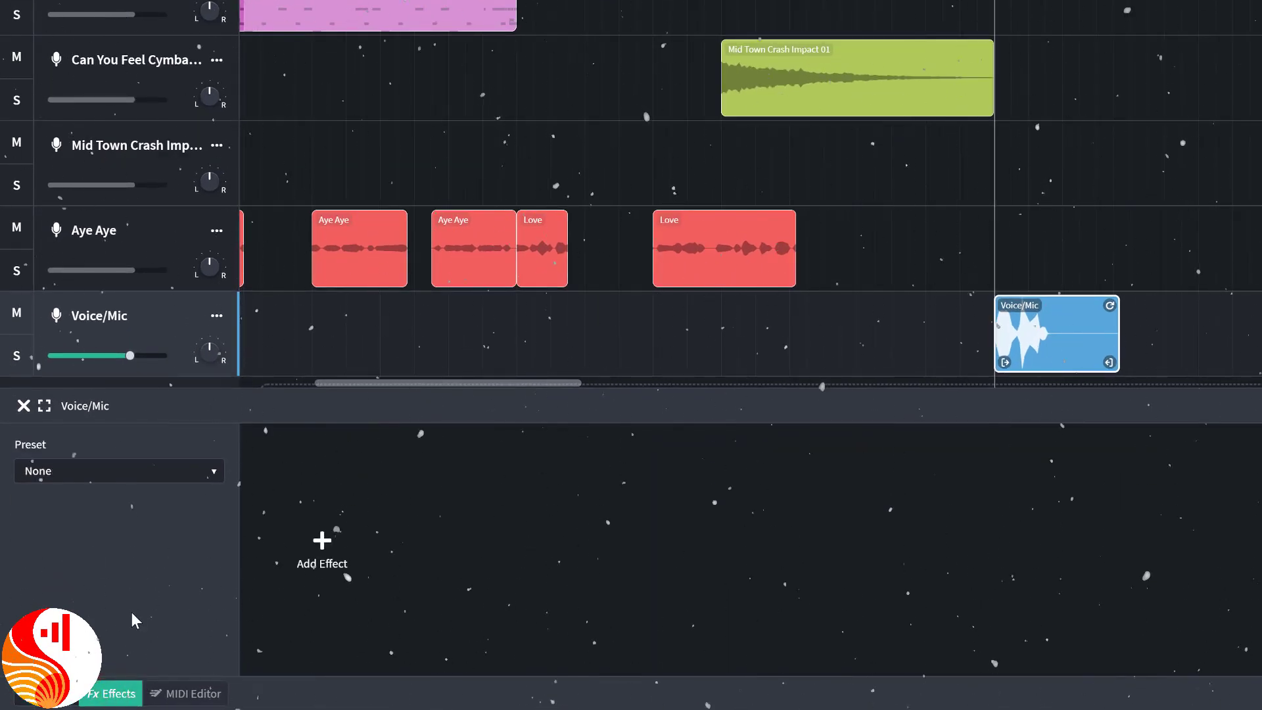
{"action": "left_click", "coordinate": [198, 474]}
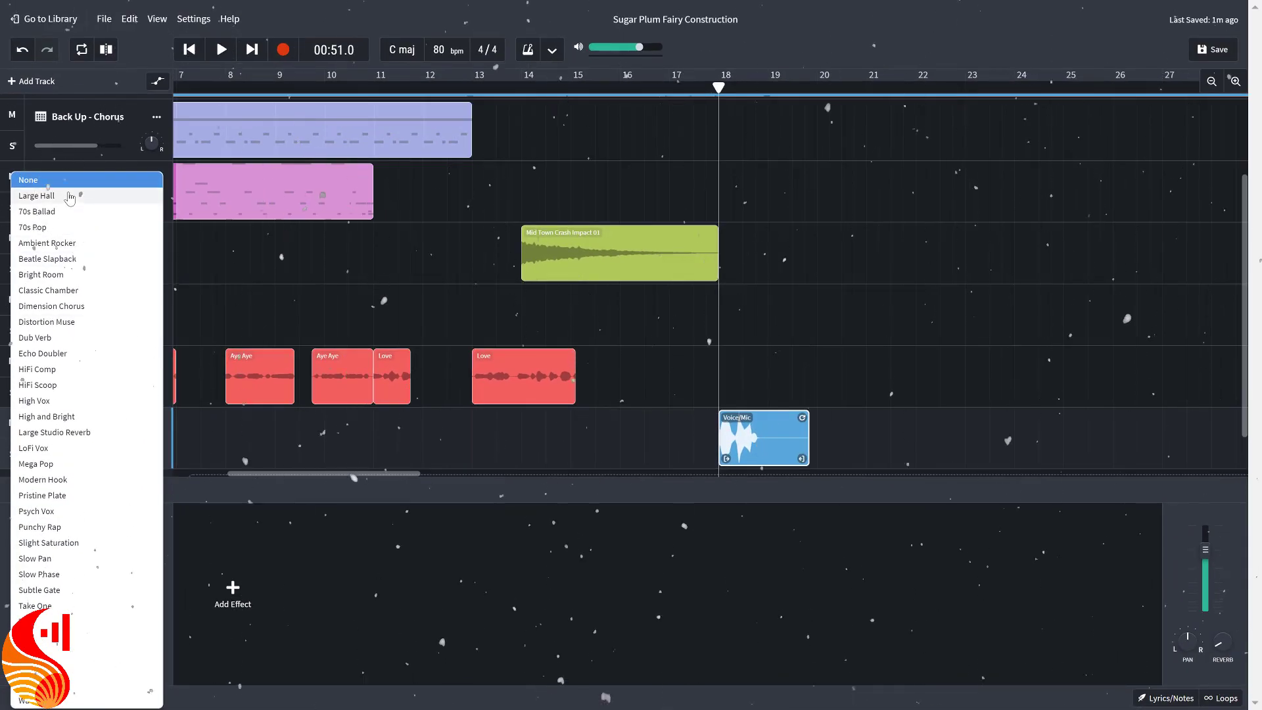
{"action": "left_click", "coordinate": [70, 197]}
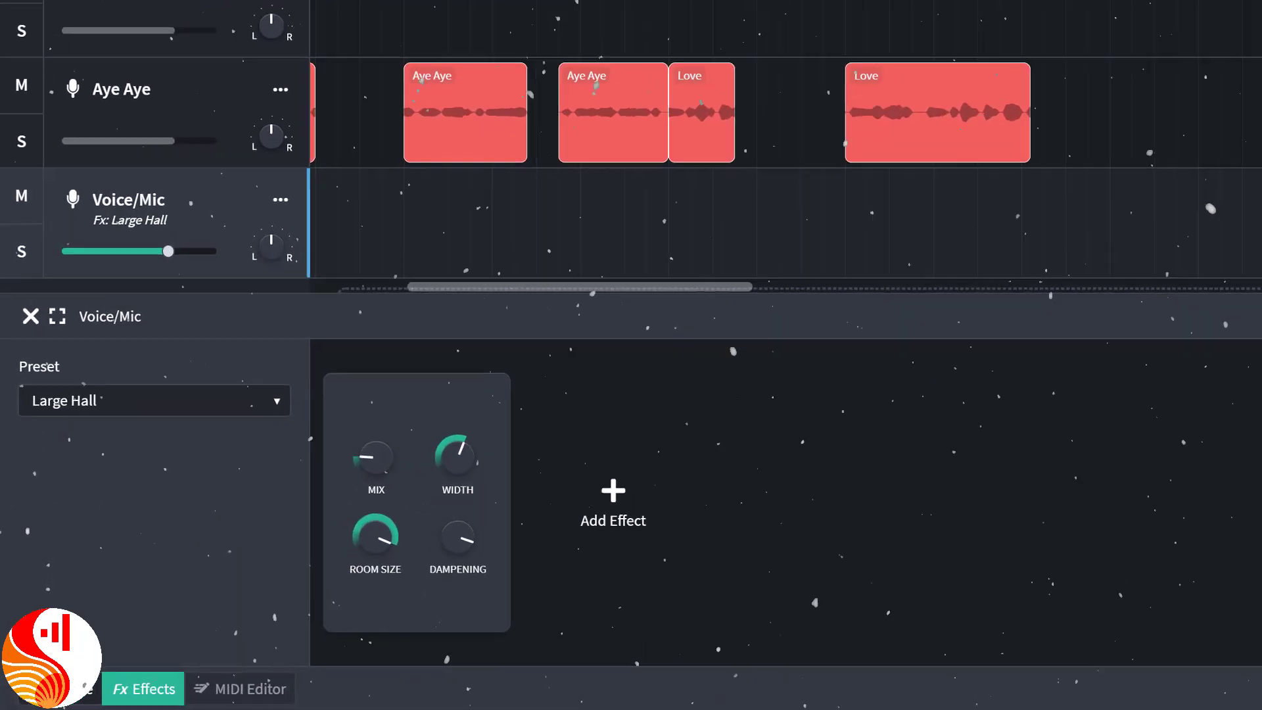
{"action": "left_click", "coordinate": [644, 475]}
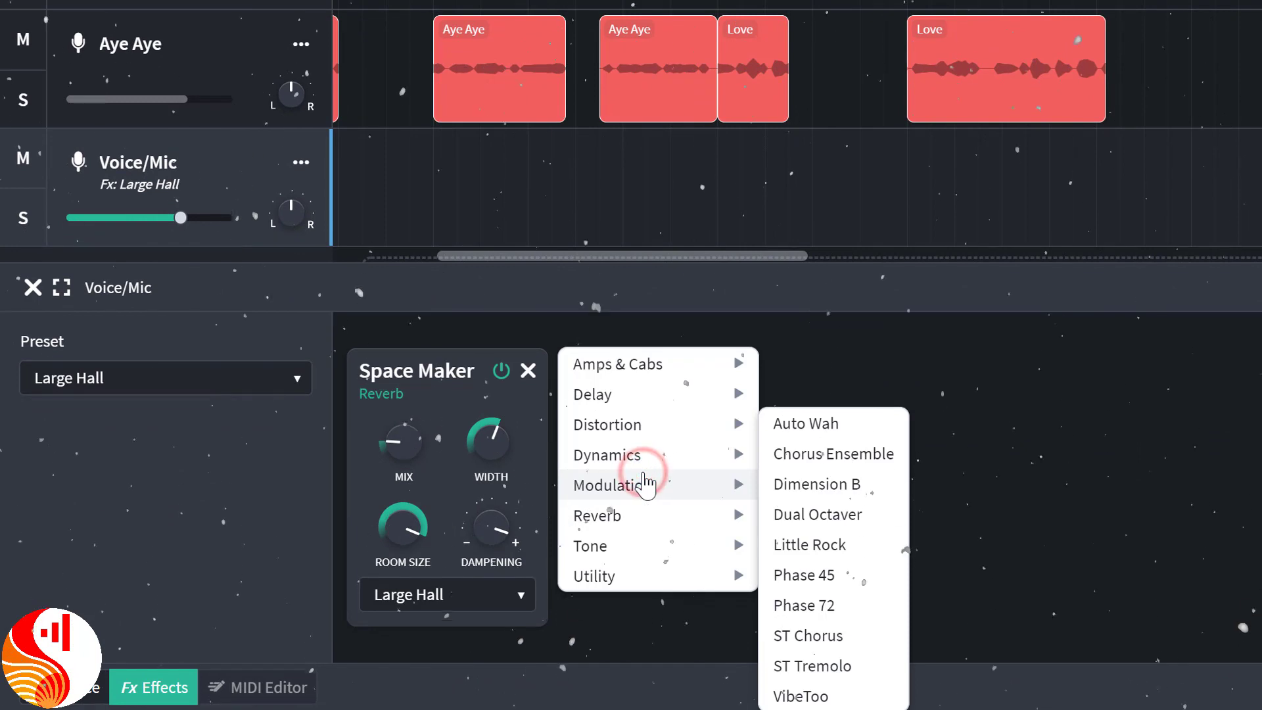
{"action": "mouse_move", "coordinate": [734, 394]}
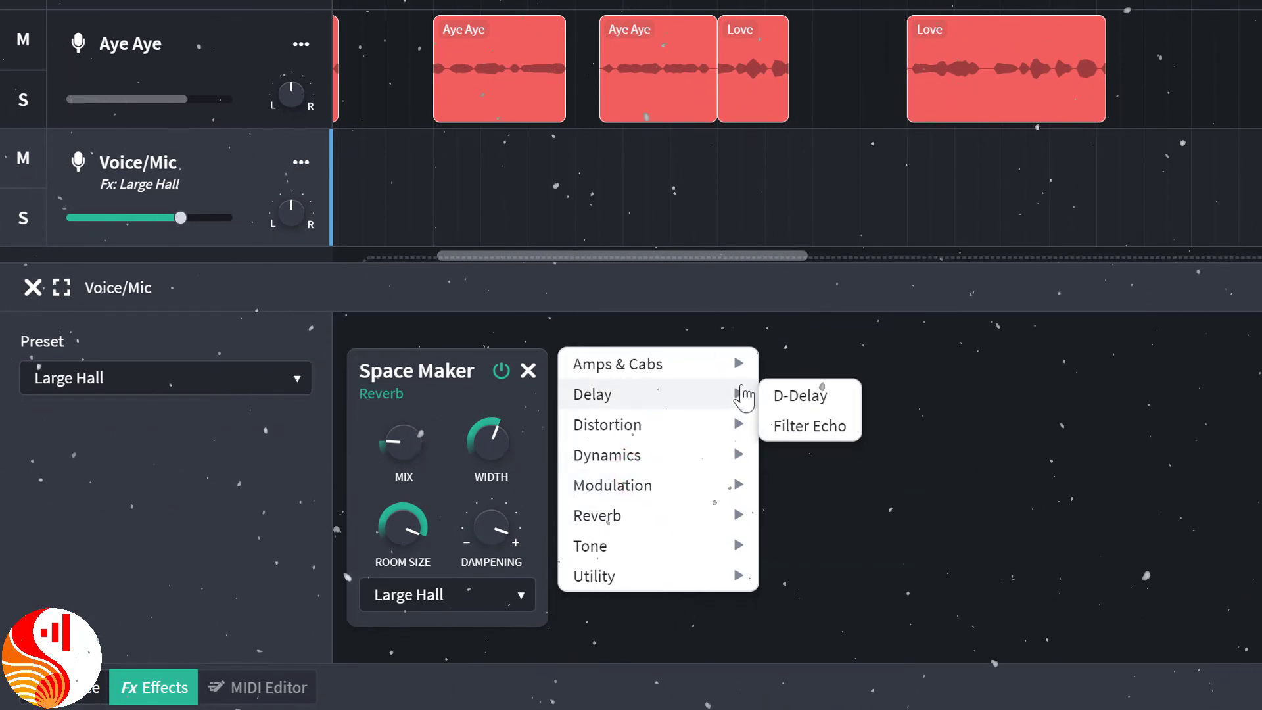
{"action": "left_click", "coordinate": [786, 396]}
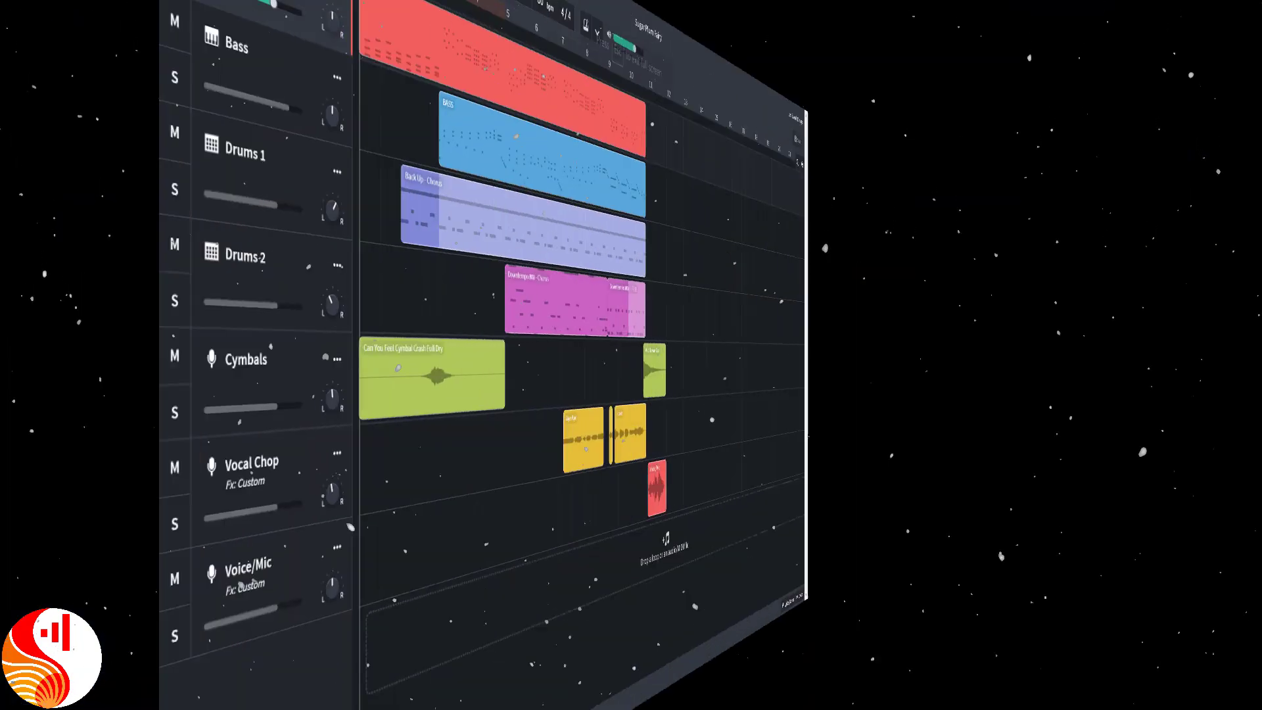
Play the finished Sugar Plum Fairy arrangement from the beginning.
{"action": "left_click", "coordinate": [219, 51]}
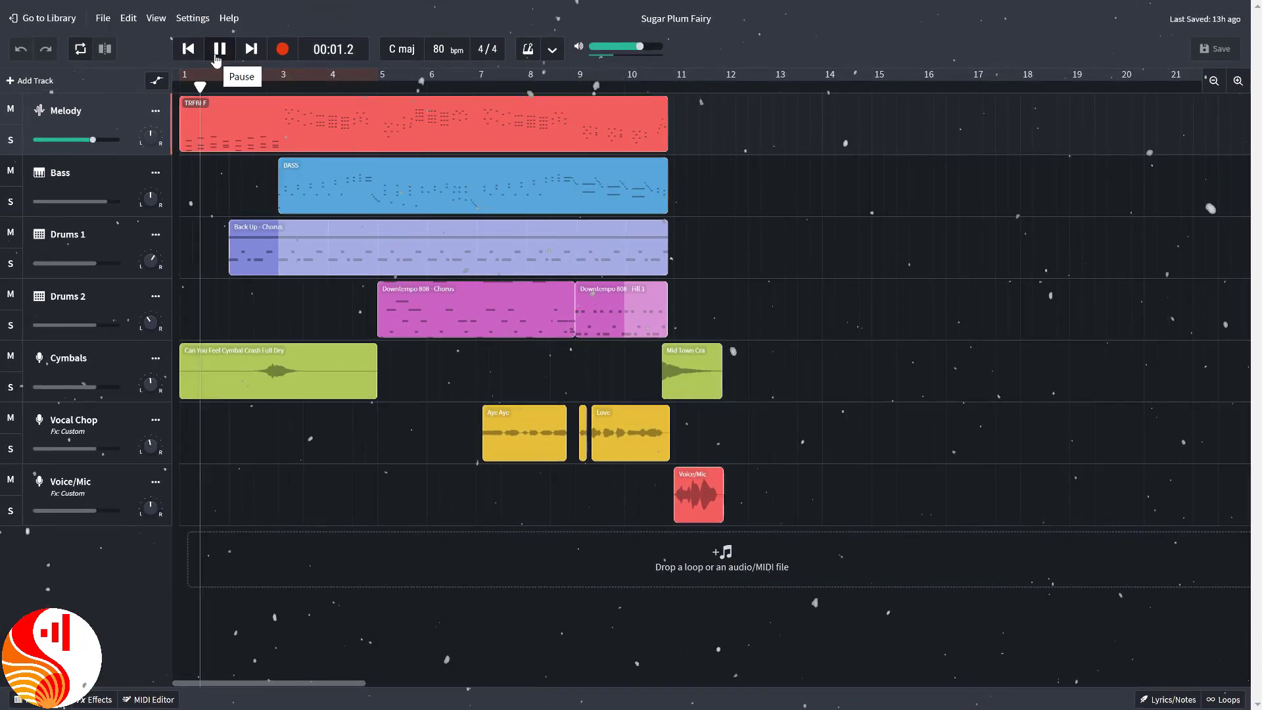